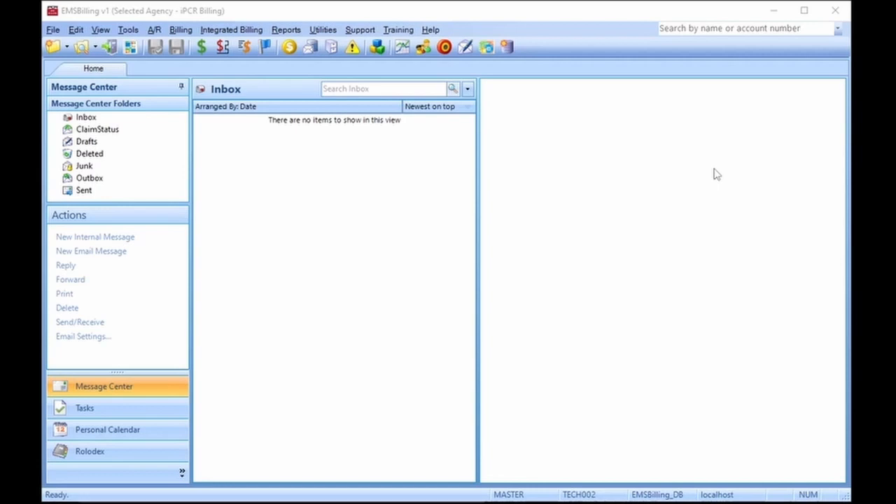
# Run the Auto EMS Import Report for all agencies with a start date of 1/1/2020 and end date of 12/8/2022
pyautogui.click(279, 32)
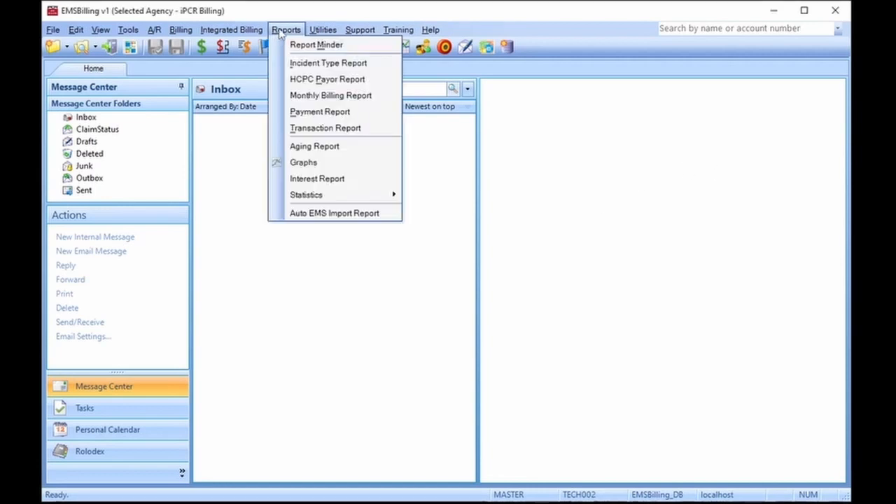
pyautogui.click(317, 214)
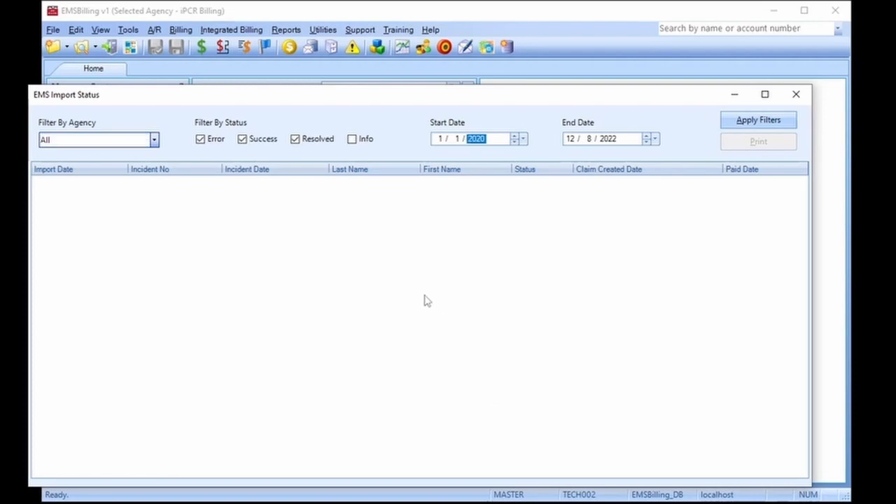
pyautogui.click(763, 122)
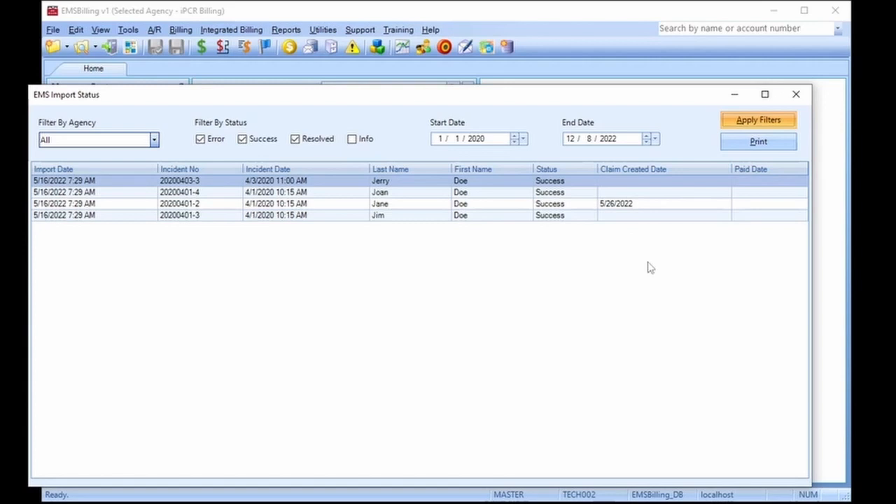
# Check the claim created and paid dates of the imported incidents, and close the import status report
pyautogui.click(627, 182)
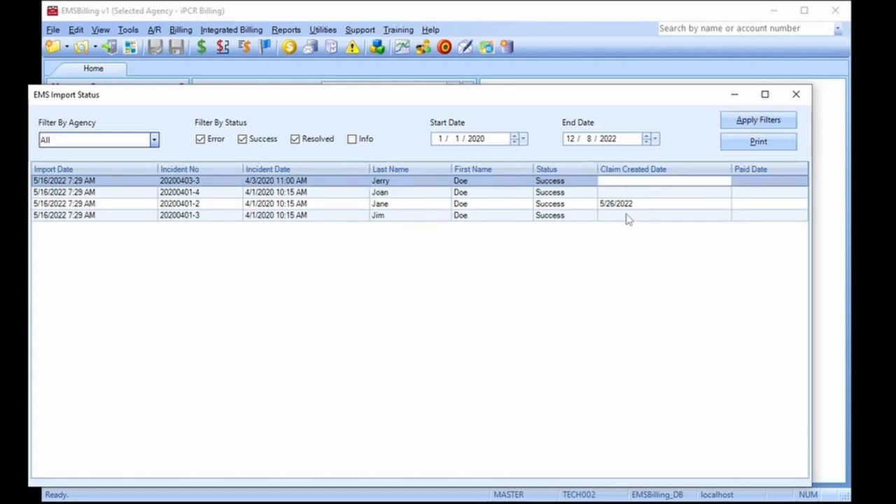
pyautogui.click(756, 183)
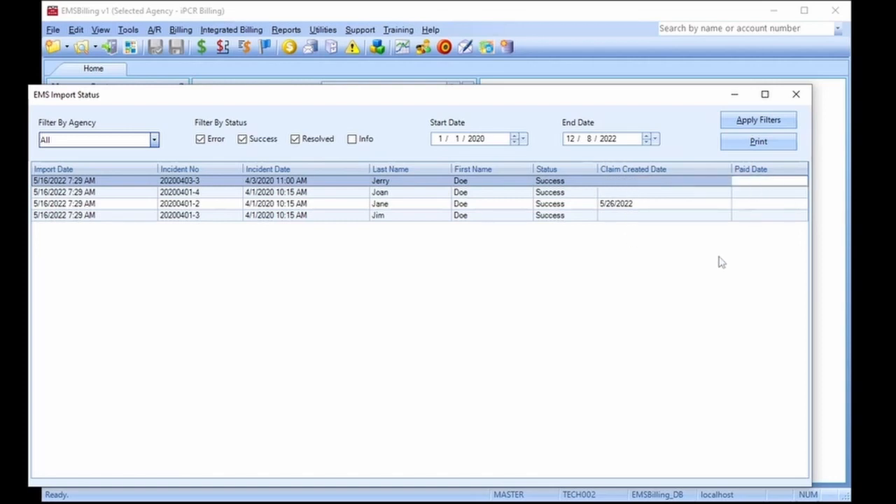
pyautogui.click(637, 193)
pyautogui.click(638, 216)
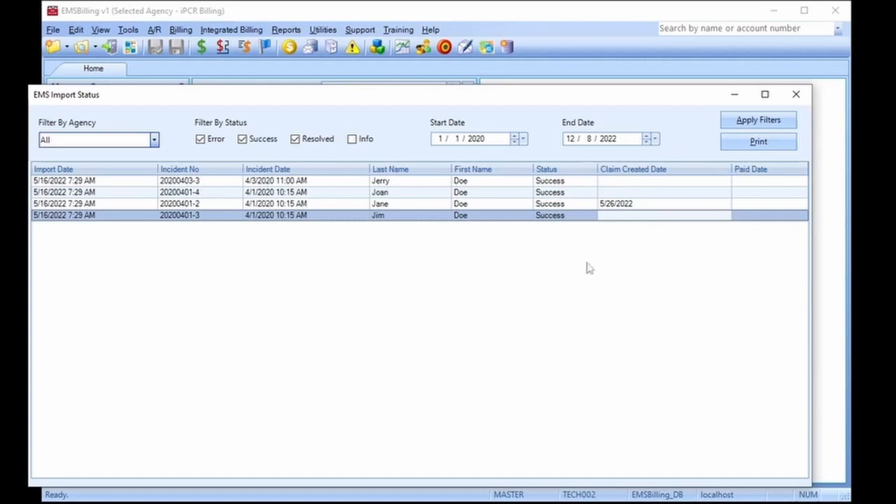
pyautogui.click(796, 94)
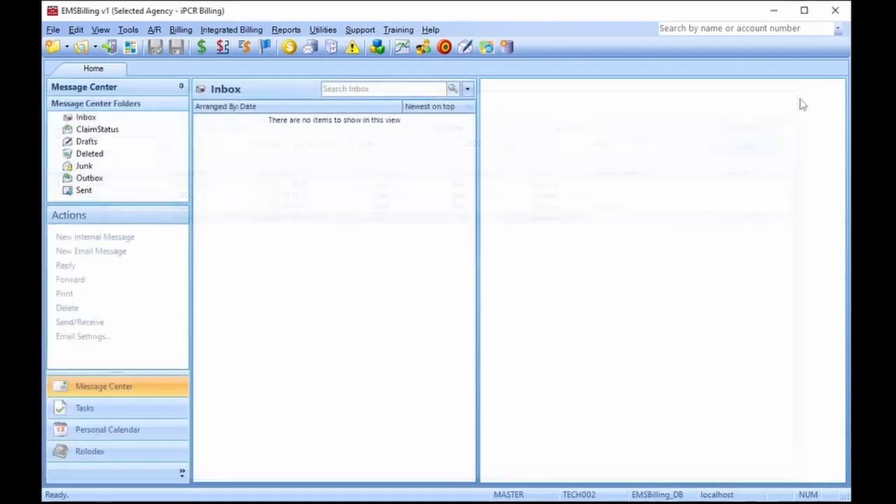
# Open the account with incident type PR from the patient search and show its incident information
pyautogui.click(81, 47)
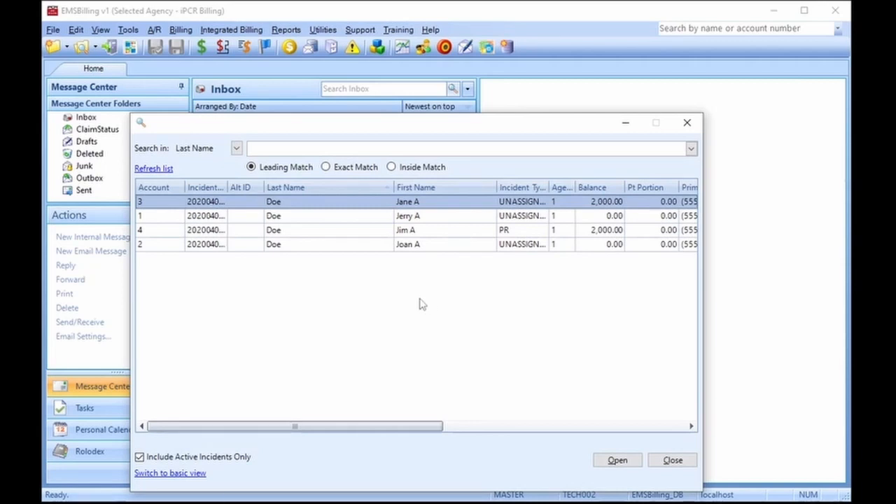
pyautogui.doubleClick(422, 231)
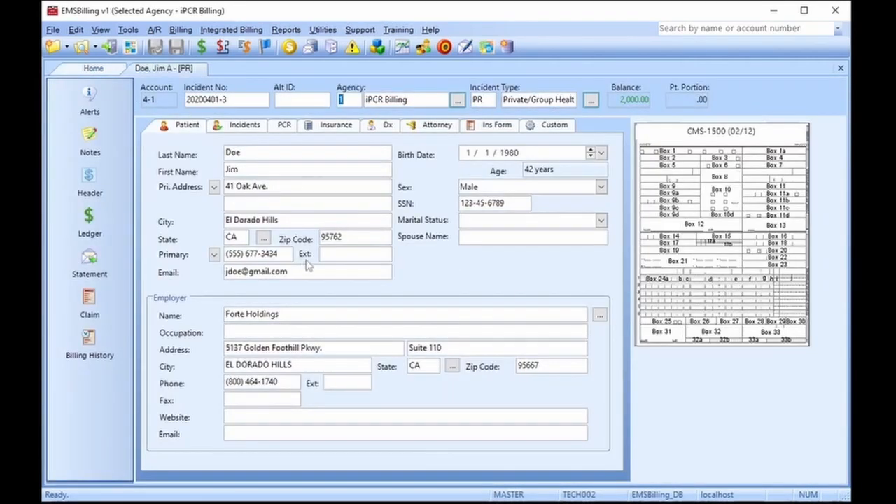
pyautogui.click(148, 99)
pyautogui.click(252, 134)
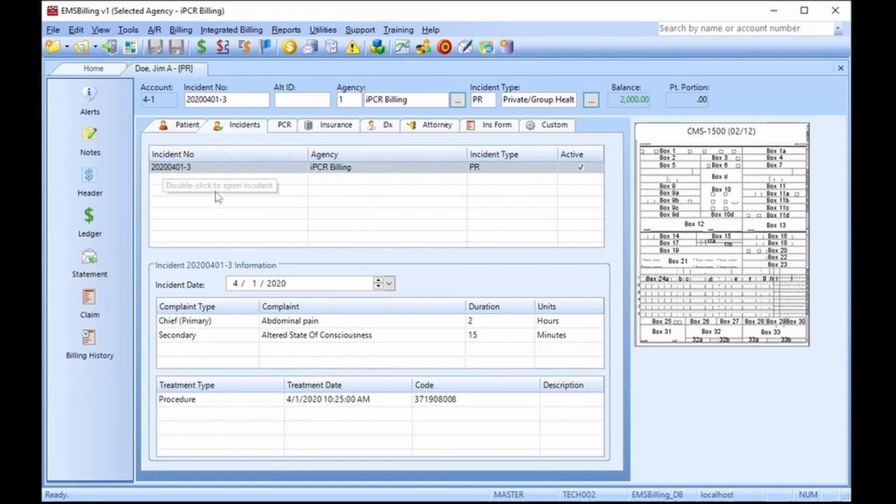
# Review the incident's patient care report data and read its full narrative, closing the narrative window when done
pyautogui.click(285, 126)
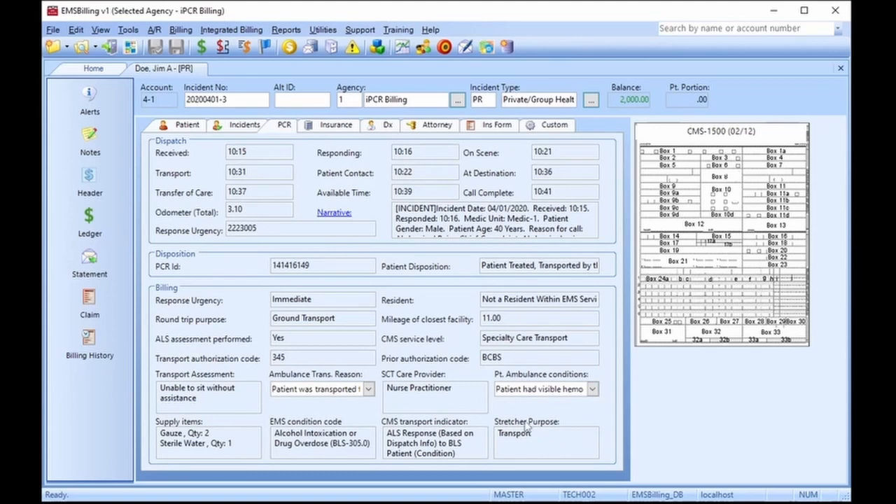
pyautogui.click(335, 212)
pyautogui.click(420, 372)
pyautogui.moveTo(543, 288); pyautogui.dragTo(30, 128)
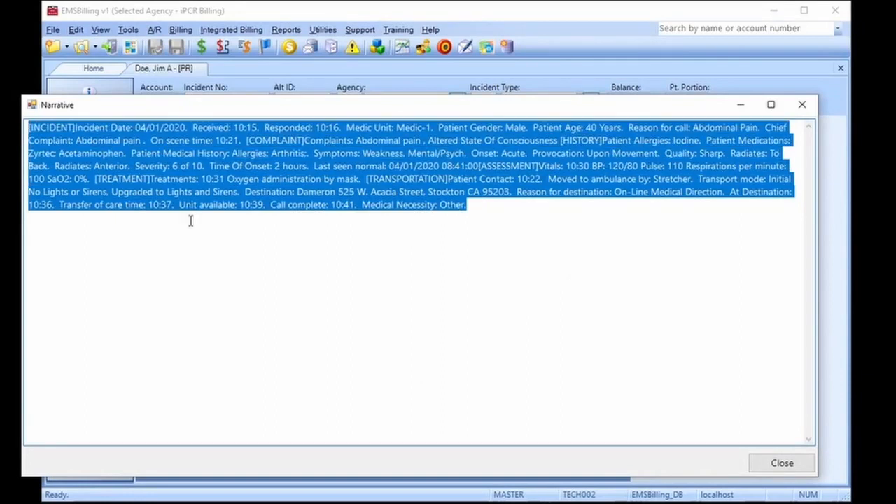
pyautogui.click(593, 351)
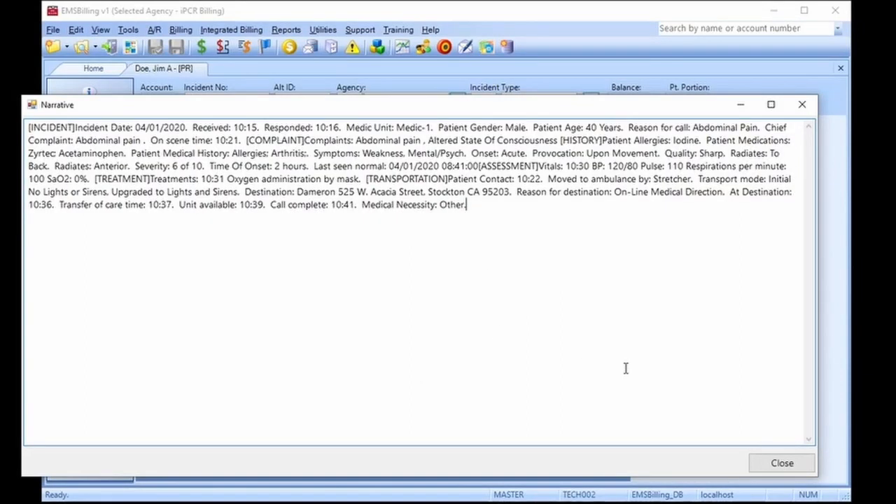
pyautogui.click(782, 463)
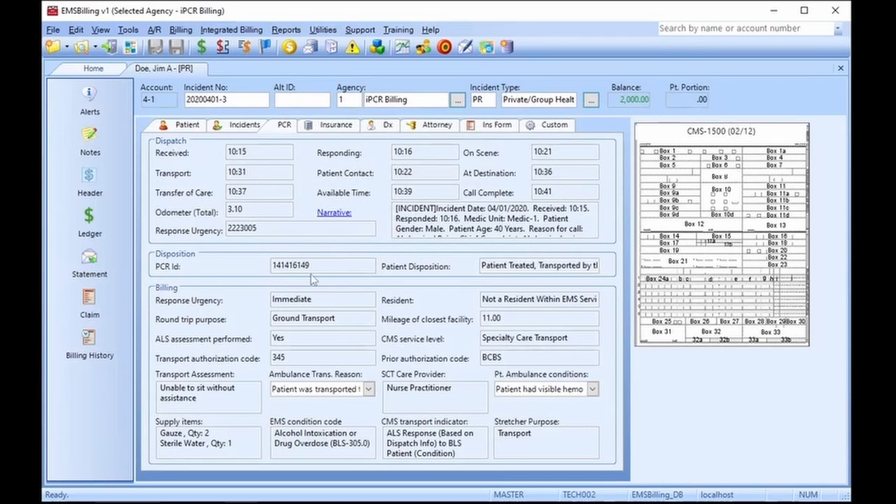
# View the patient's insurance details and check which companies the insurance lookup offers, without adding one
pyautogui.click(330, 126)
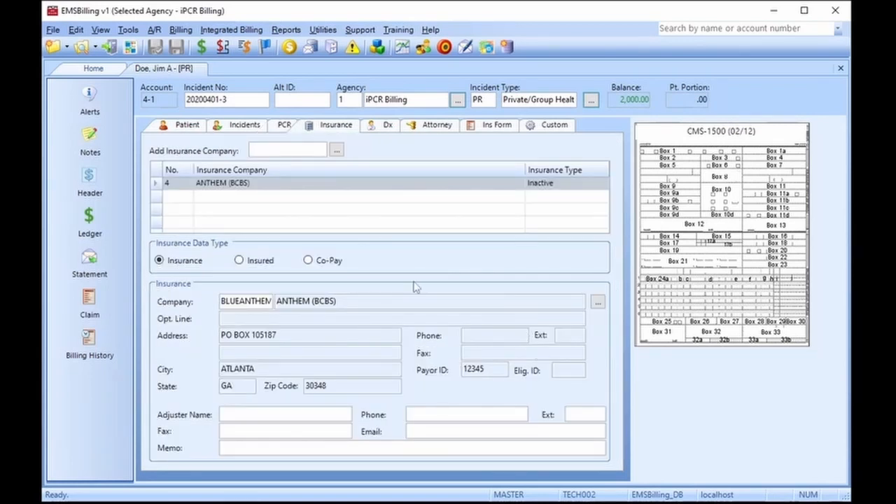
pyautogui.click(336, 152)
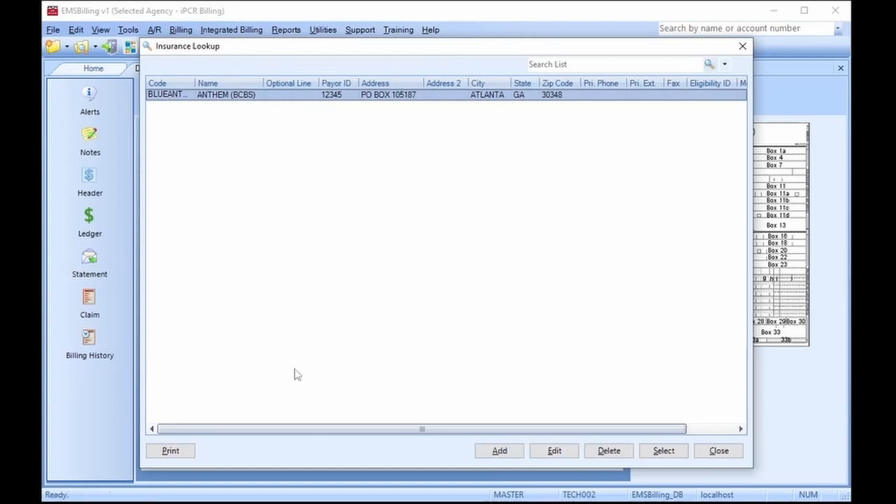
pyautogui.click(718, 451)
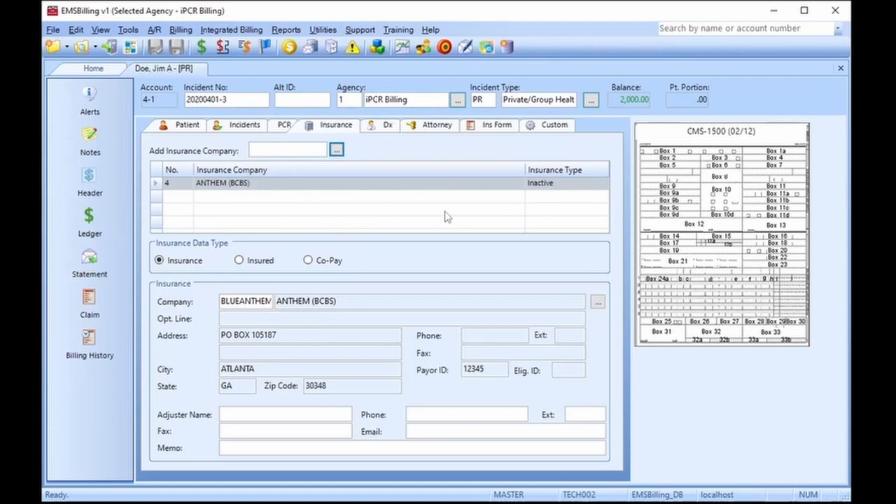
# View the patient's diagnoses and browse the ICD-10 diagnosis lookup, leaving it without adding a code
pyautogui.click(386, 125)
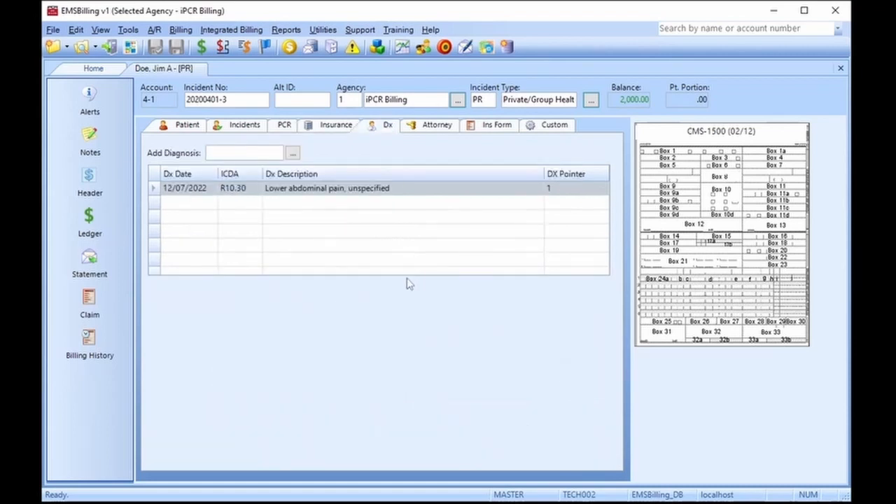
pyautogui.click(243, 152)
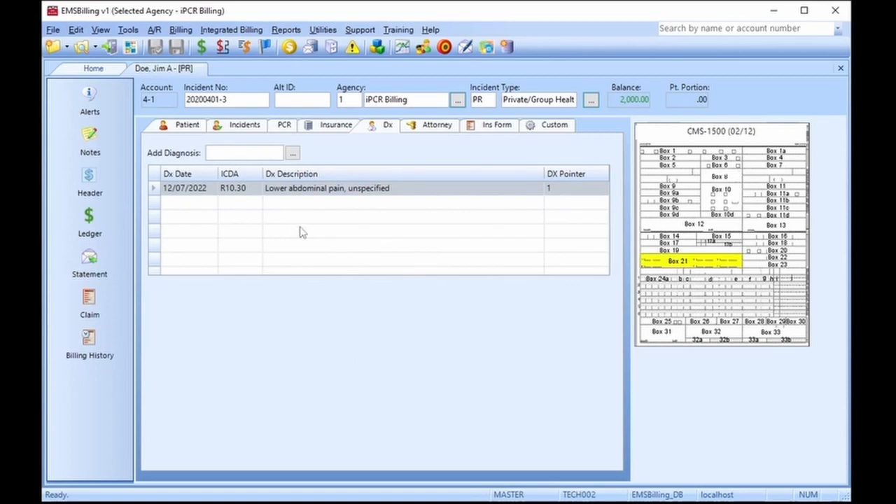
pyautogui.click(293, 153)
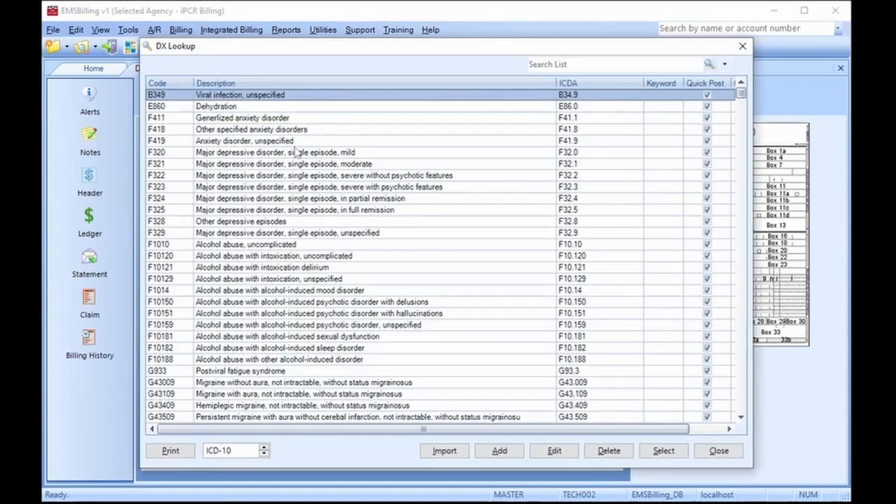
pyautogui.scroll(-20, 286, 341)
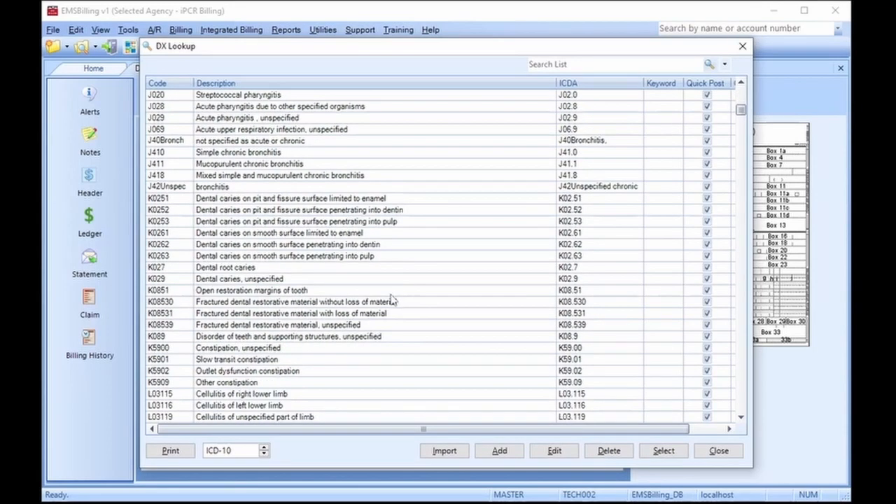
pyautogui.press('Escape')
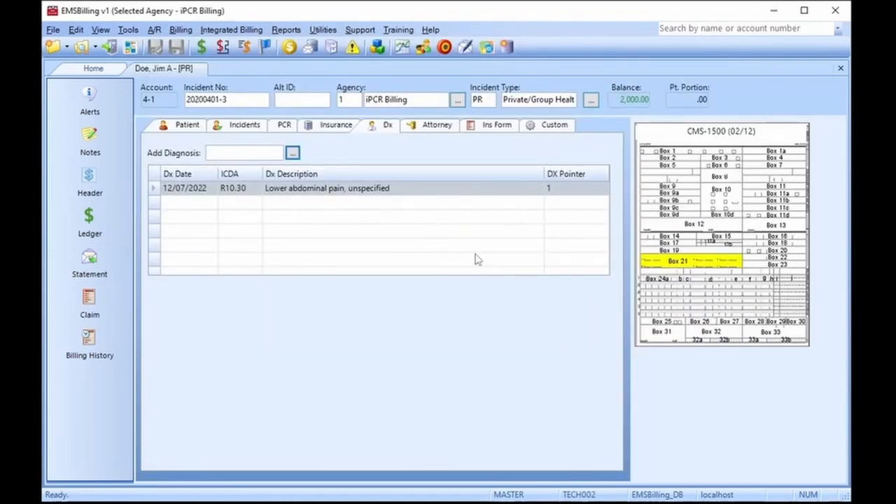
# View the attorney and insurance form details, and check the pickup location modifier choices, keeping E: Residential, domiciliary, or custodial facility
pyautogui.click(434, 129)
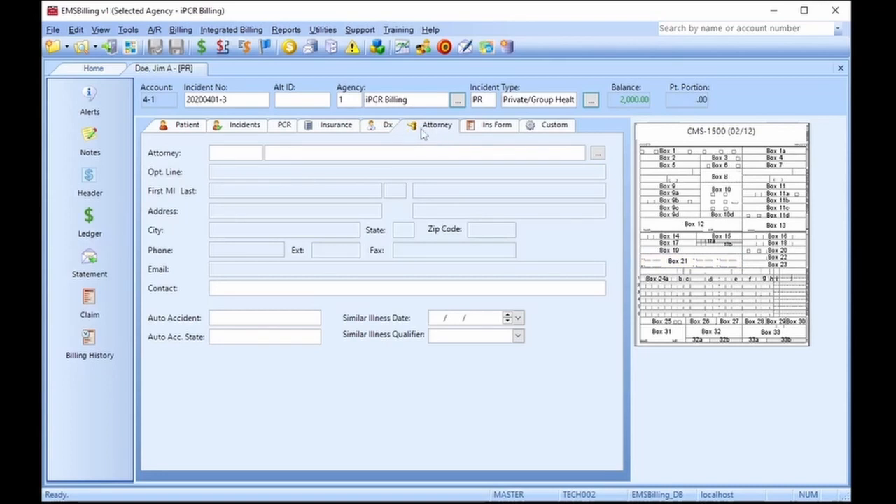
pyautogui.click(492, 128)
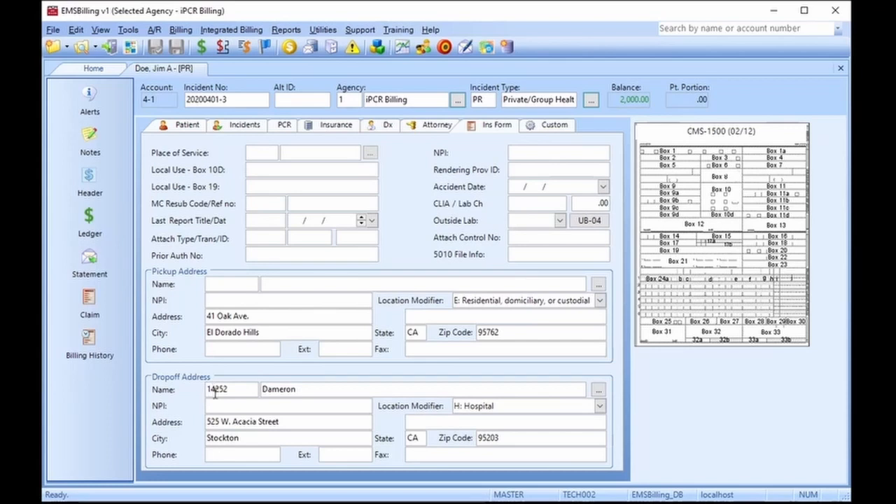
pyautogui.click(600, 301)
pyautogui.click(602, 306)
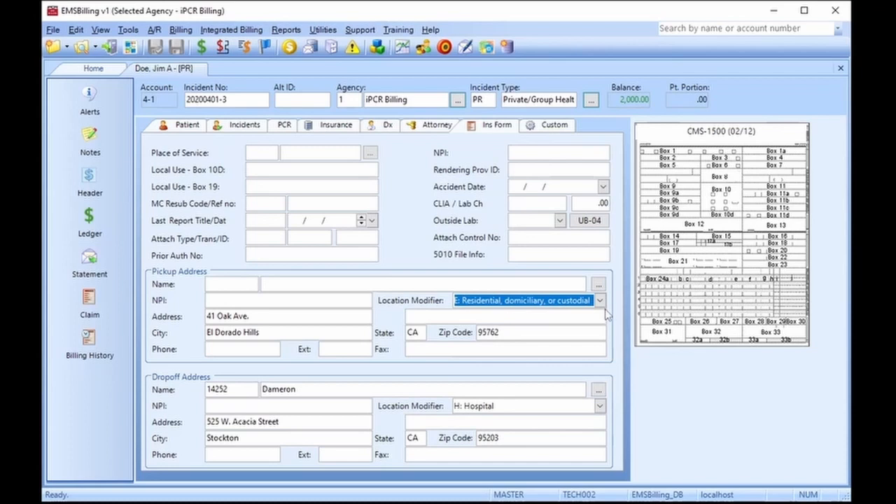
pyautogui.click(595, 301)
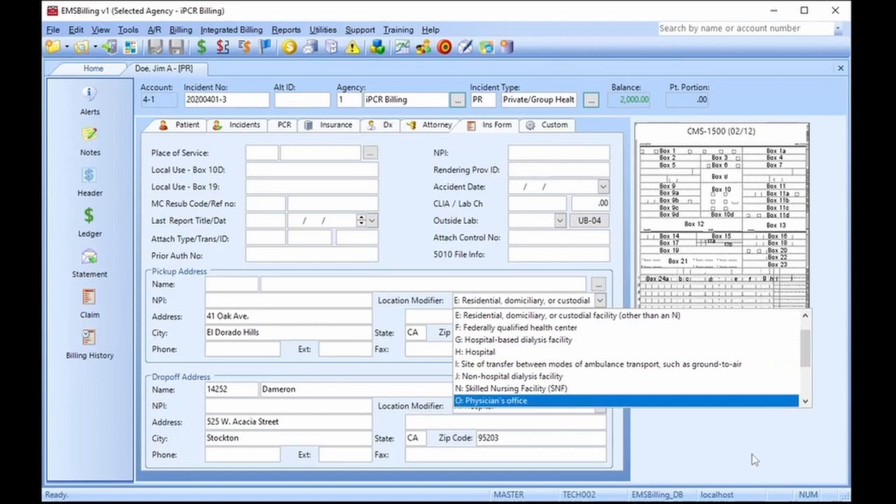
pyautogui.click(501, 314)
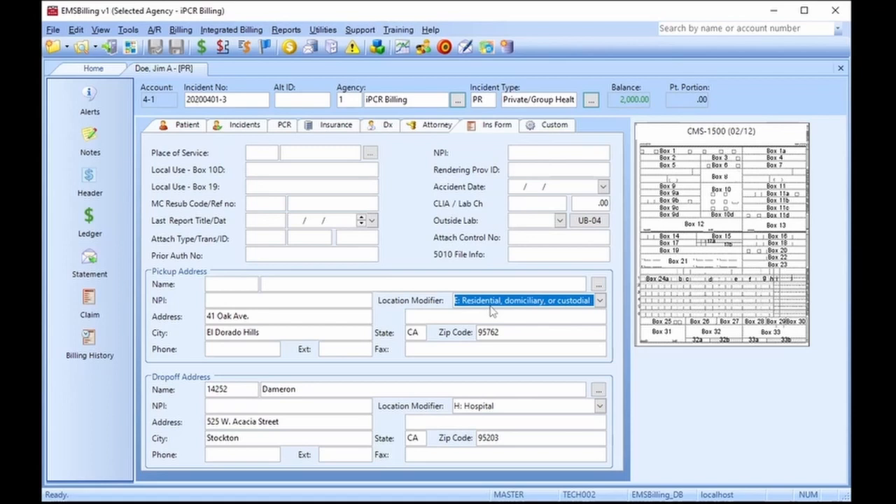
# View the custom fields, and return to the patient details to examine the header's incident number, agency and incident type
pyautogui.click(554, 125)
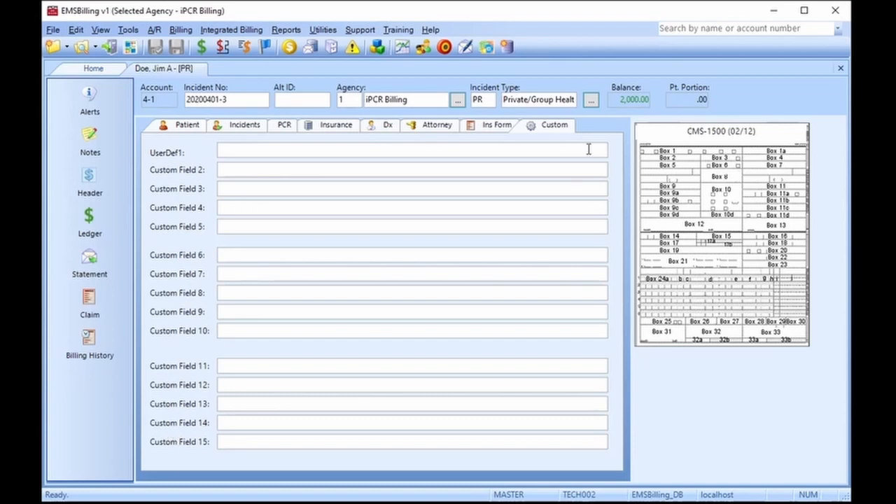
pyautogui.click(177, 130)
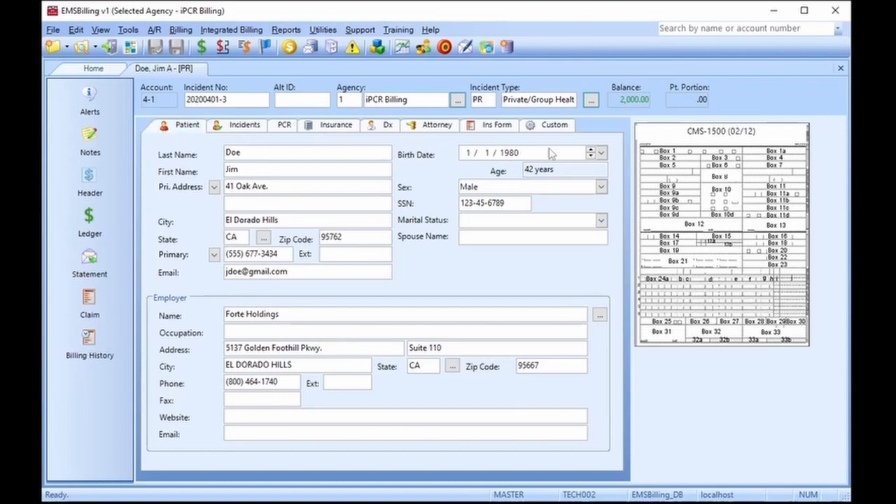
pyautogui.moveTo(240, 103); pyautogui.dragTo(171, 103)
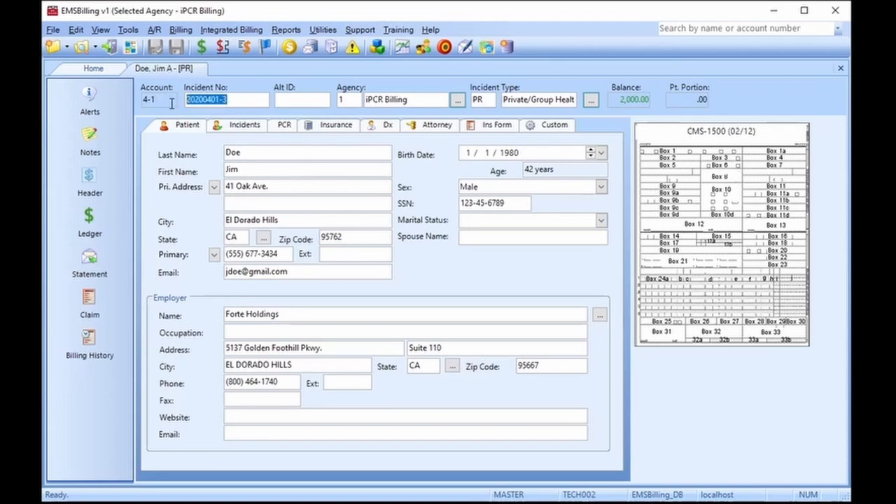
pyautogui.moveTo(421, 100); pyautogui.dragTo(365, 103)
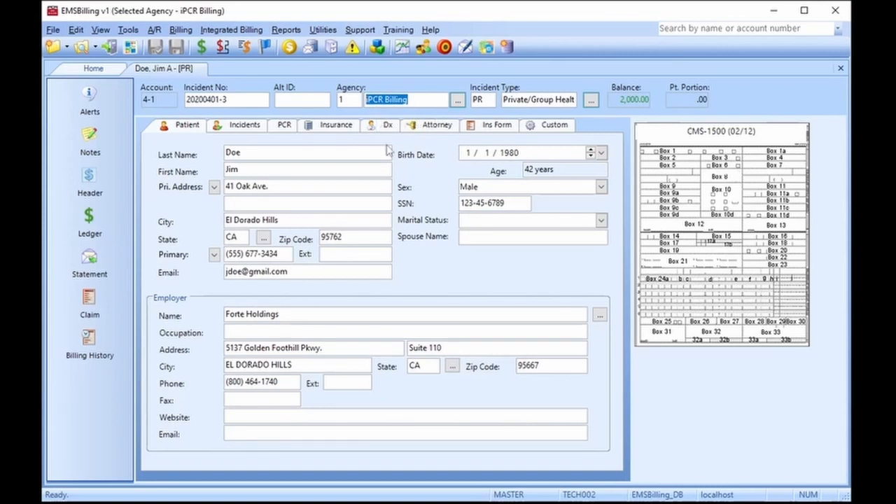
pyautogui.moveTo(355, 101); pyautogui.dragTo(329, 99)
pyautogui.moveTo(421, 100); pyautogui.dragTo(361, 105)
pyautogui.click(490, 99)
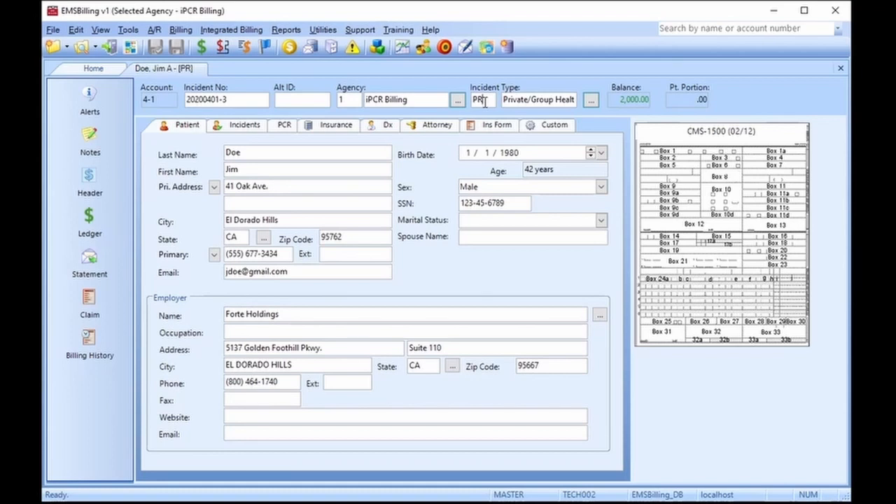
# Browse the incident type lookup, checking the cash, private/group health and Medicare entries, and leave it without selecting one
pyautogui.click(591, 100)
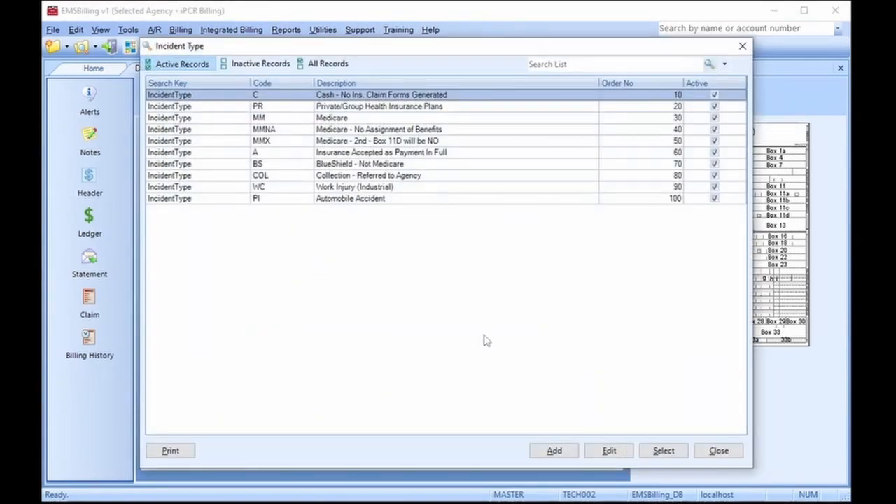
pyautogui.click(341, 112)
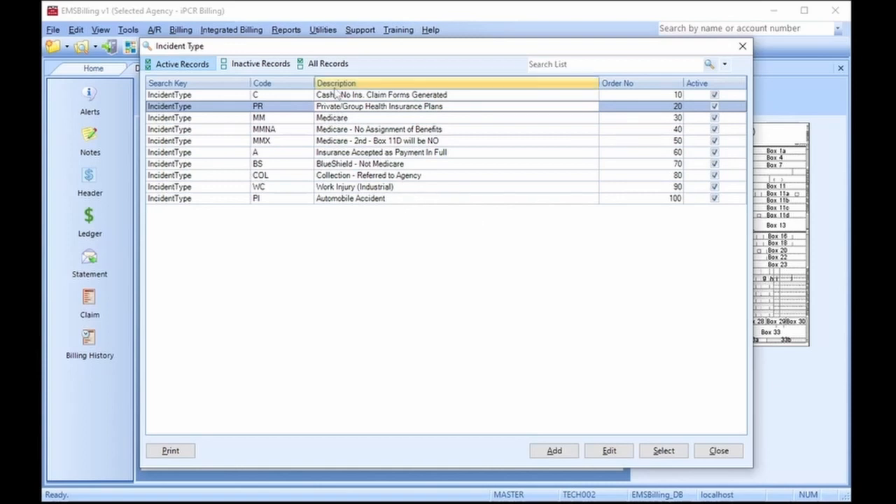
pyautogui.click(340, 123)
pyautogui.click(269, 96)
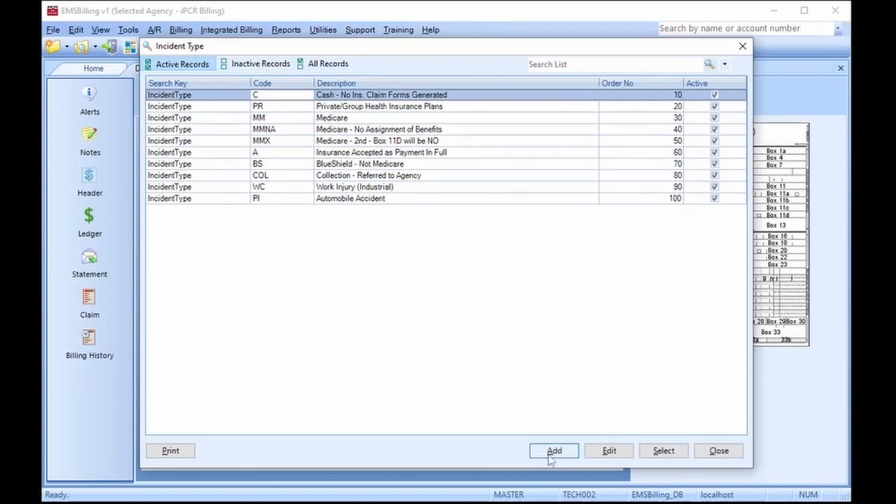
pyautogui.click(724, 457)
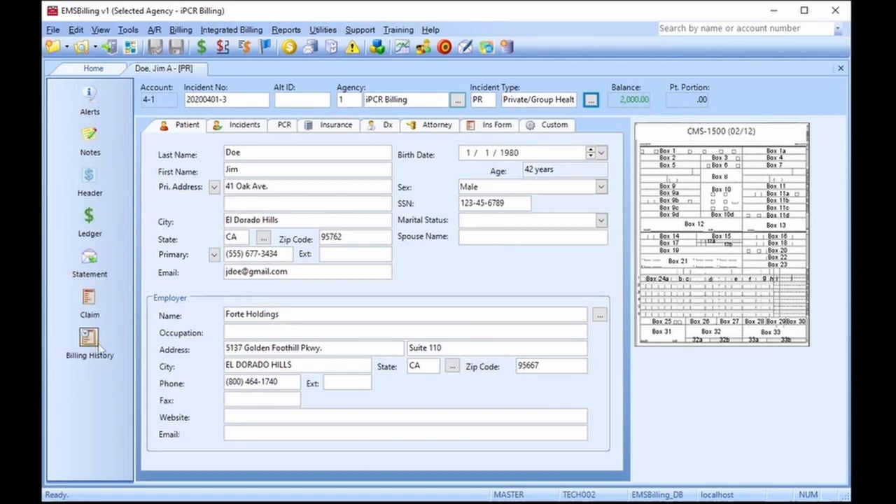
# View the account's alerts and patient notes without adding any
pyautogui.click(89, 98)
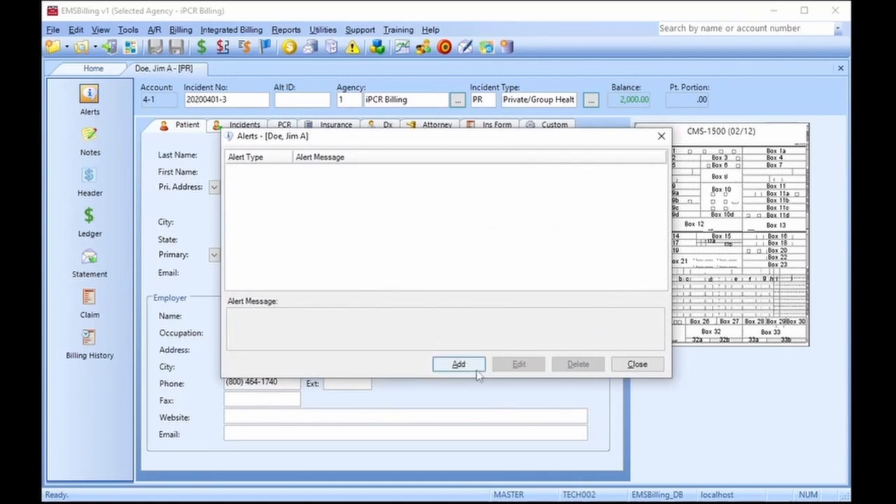
pyautogui.click(637, 365)
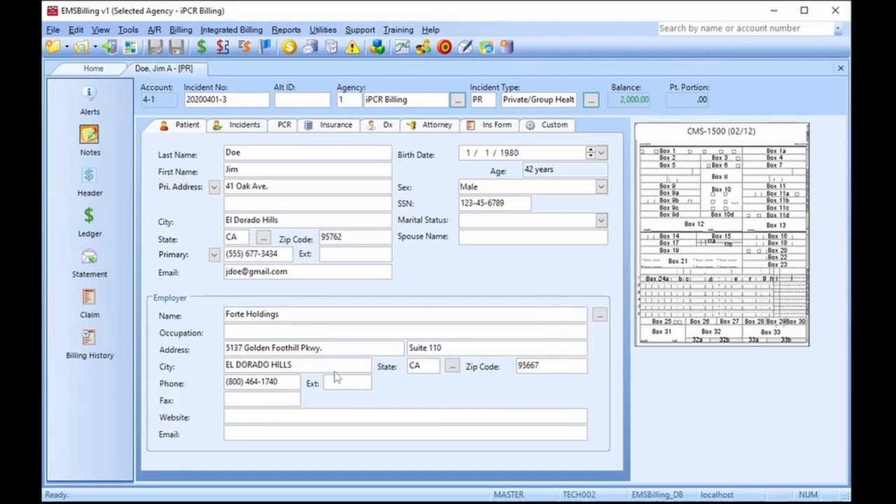
pyautogui.click(90, 135)
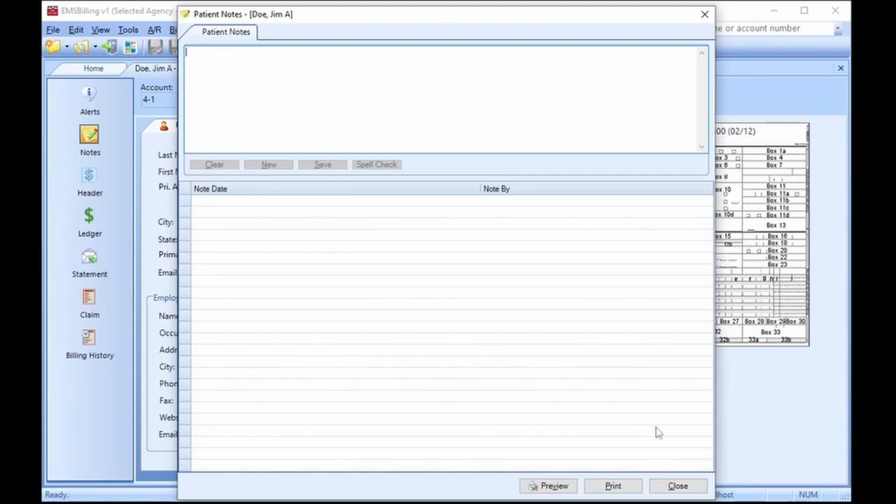
pyautogui.click(676, 486)
# View the header's balance totals and dates, and check the claims listed in the patient's billing history
pyautogui.click(93, 180)
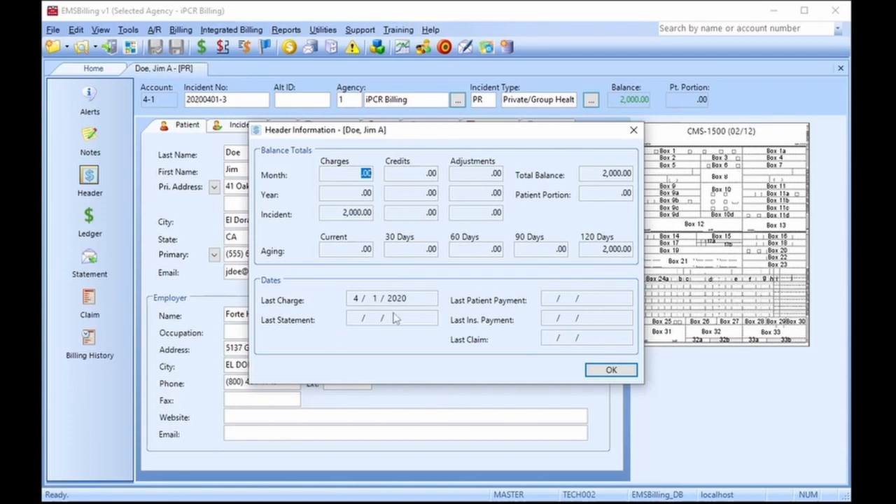
pyautogui.click(611, 370)
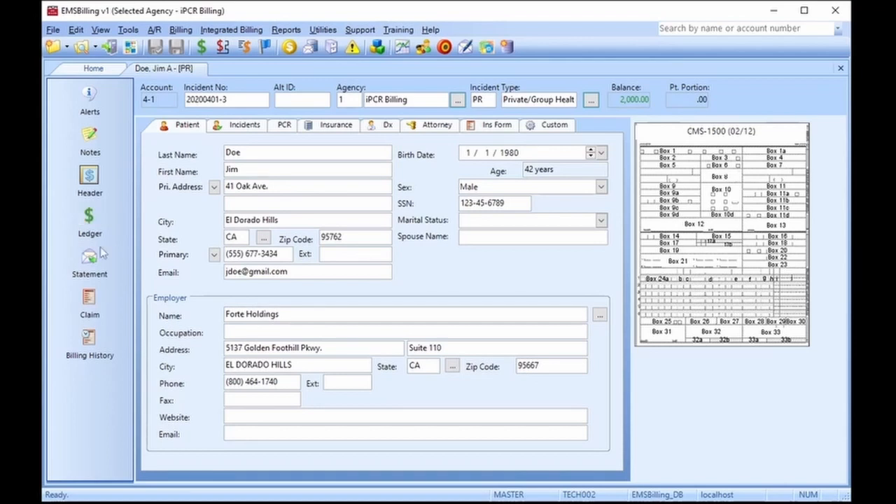
pyautogui.click(89, 300)
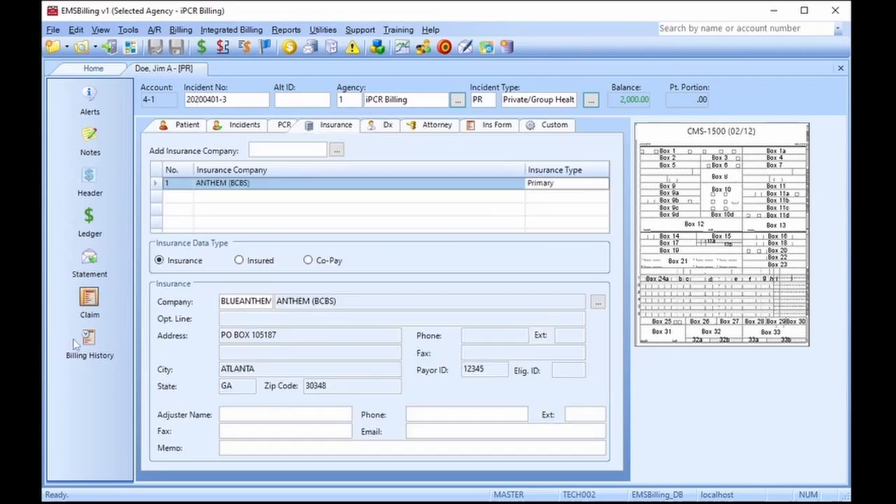
pyautogui.click(89, 340)
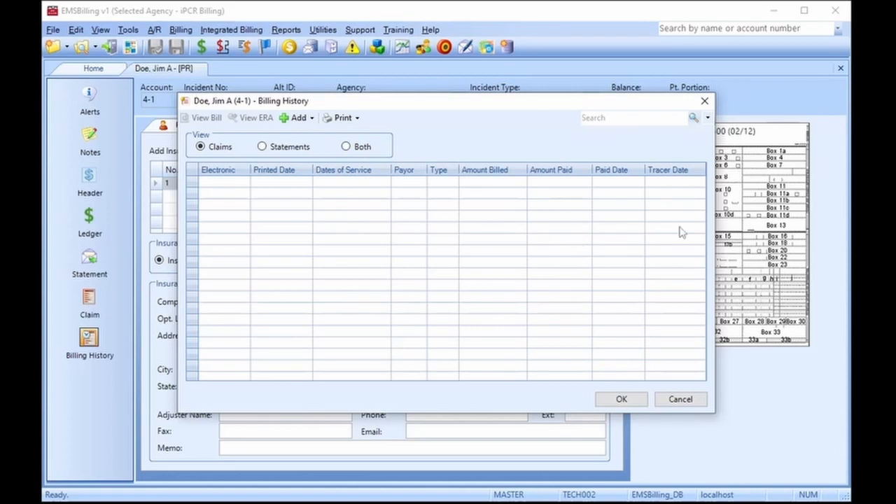
pyautogui.click(680, 399)
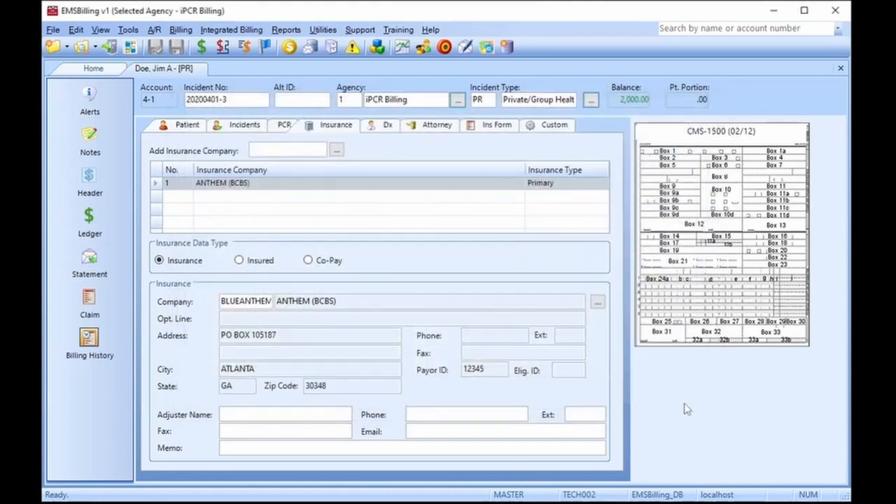
# Process the patient's insurance claim on paper with the HCFA\CMS 1500 02/12 form, checking the form and output setup first
pyautogui.click(88, 302)
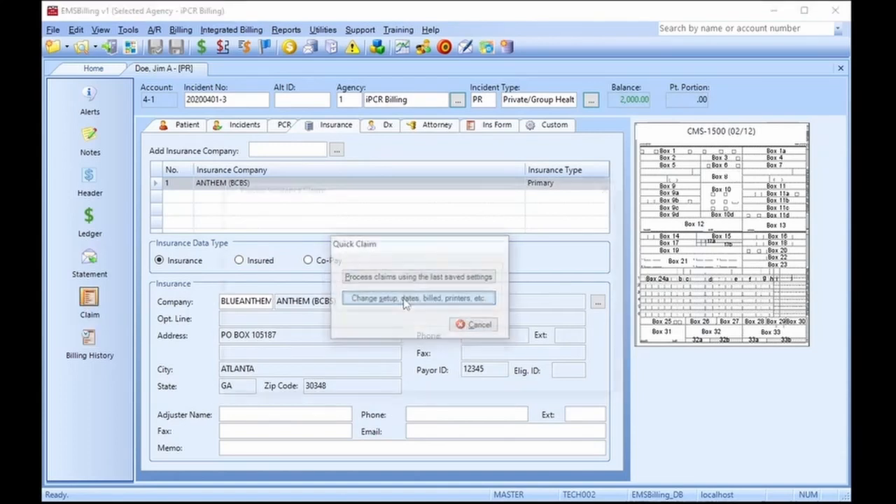
pyautogui.click(367, 300)
pyautogui.click(359, 209)
pyautogui.click(391, 383)
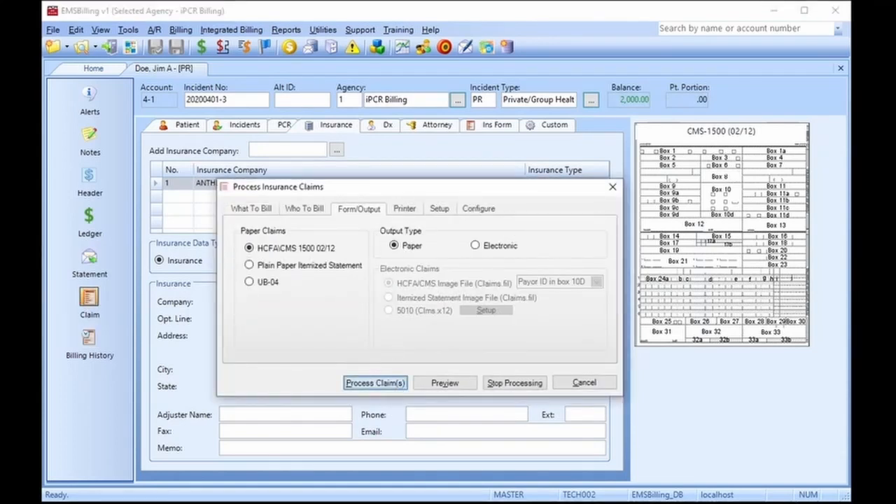
pyautogui.click(467, 350)
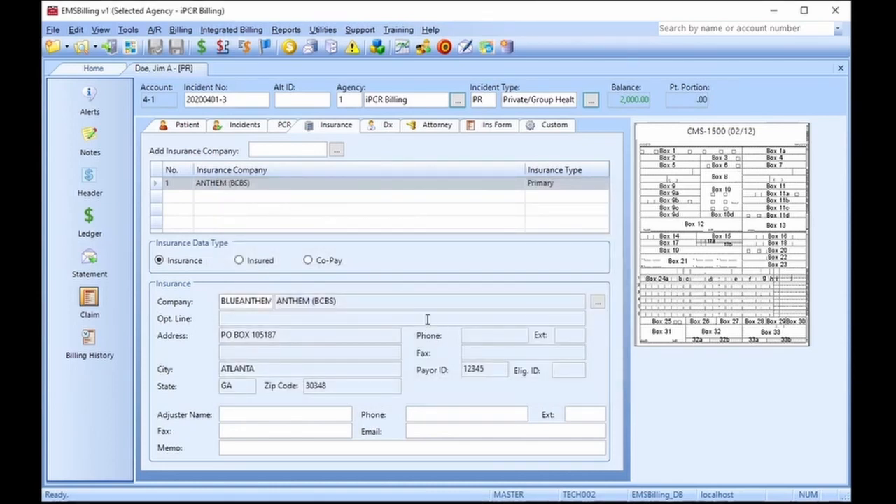
# Examine the printed claim's dates, payor, type and amounts in the billing history, and view its record in the Claim Filing Cabinet
pyautogui.click(96, 346)
pyautogui.click(271, 182)
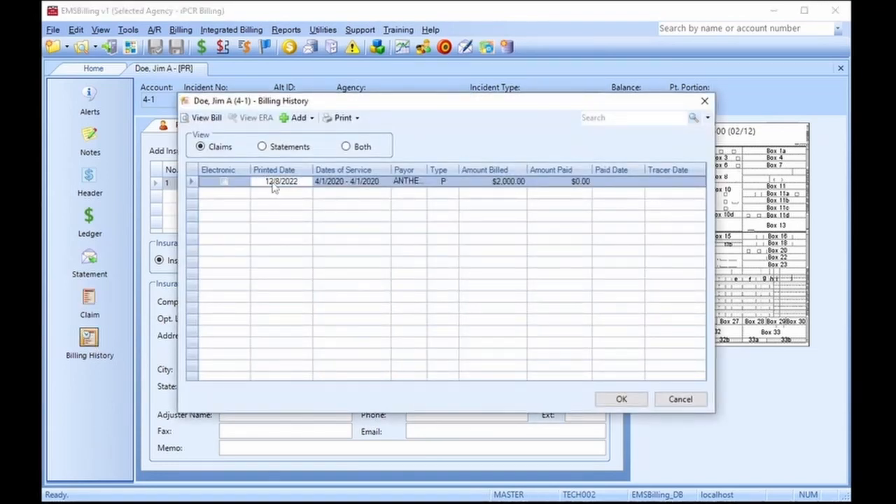
pyautogui.click(333, 185)
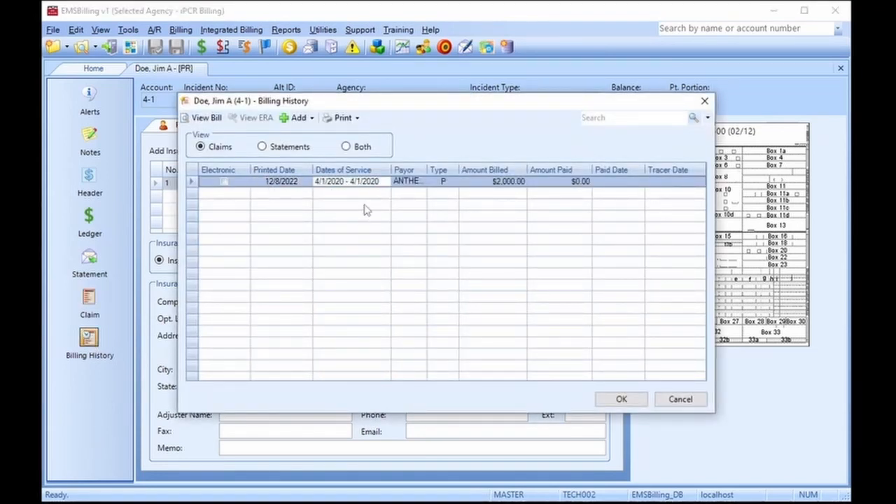
pyautogui.click(408, 184)
pyautogui.click(441, 182)
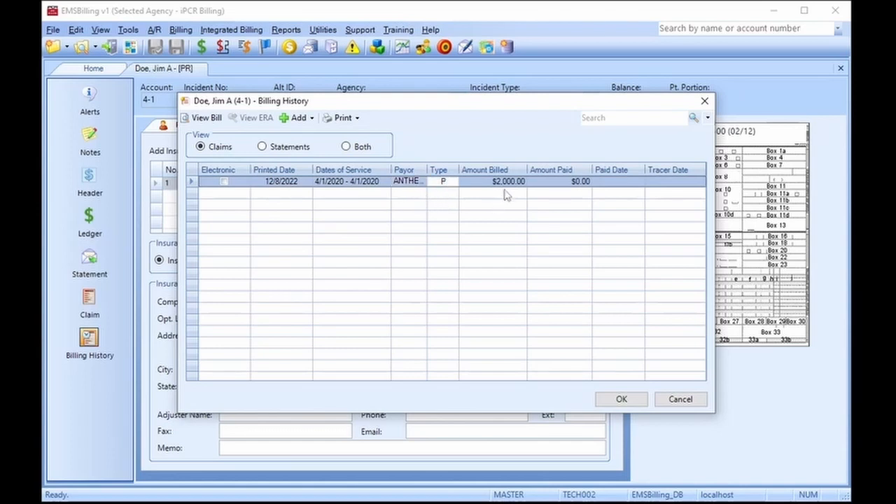
pyautogui.click(505, 184)
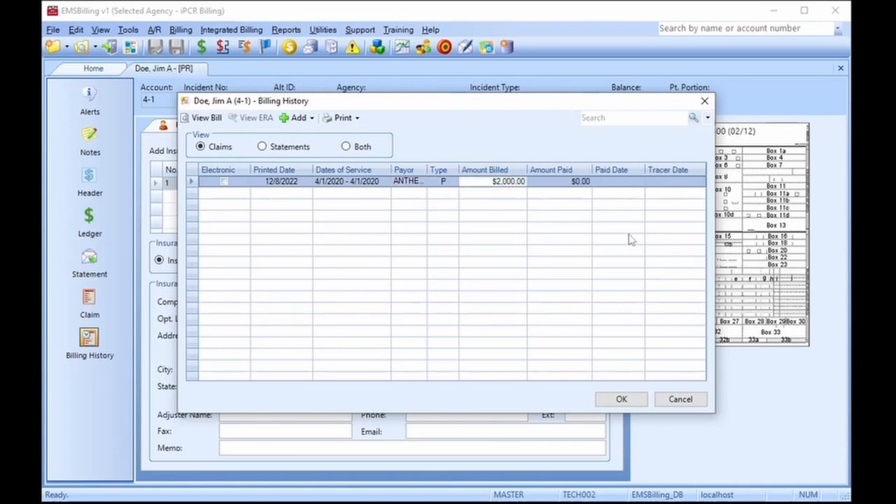
pyautogui.click(563, 184)
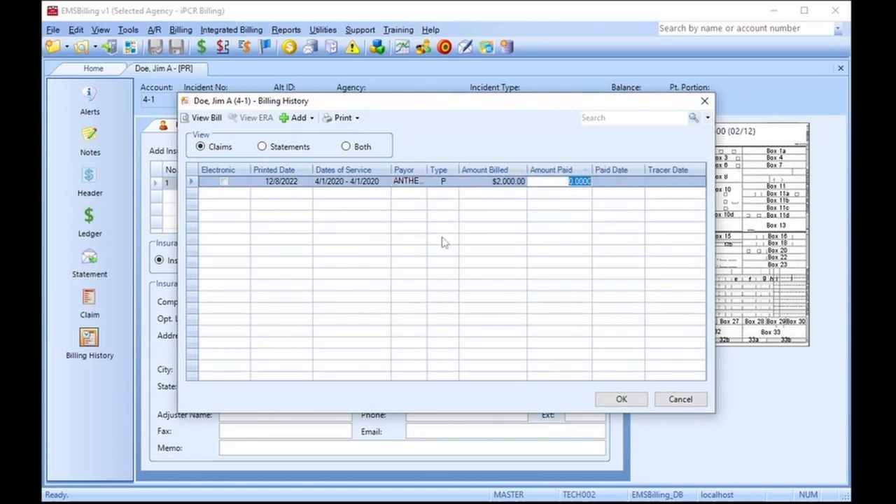
pyautogui.click(681, 399)
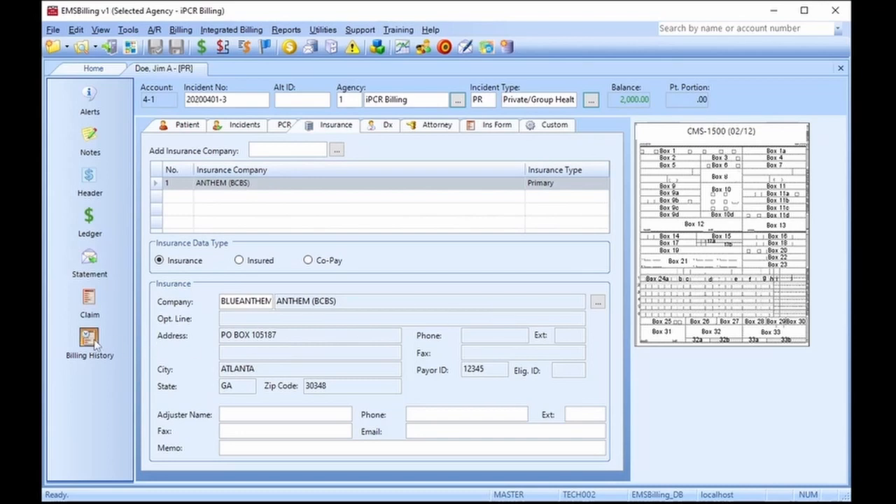
pyautogui.click(332, 48)
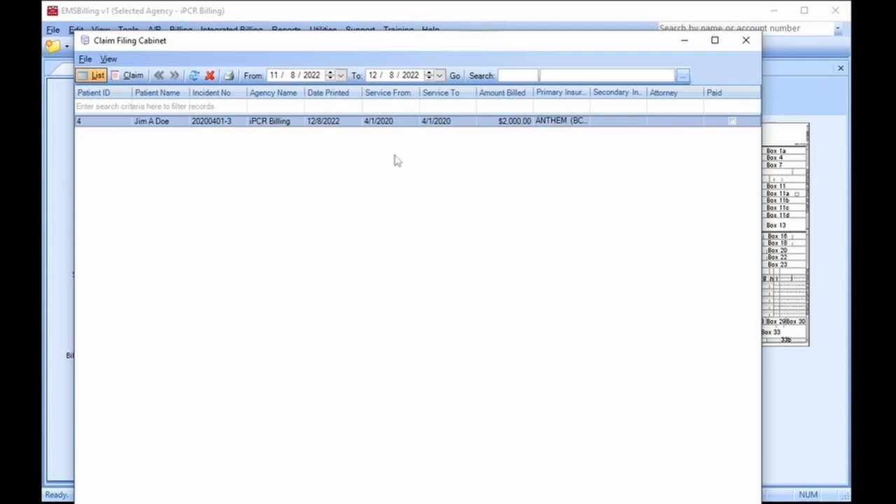
pyautogui.click(745, 41)
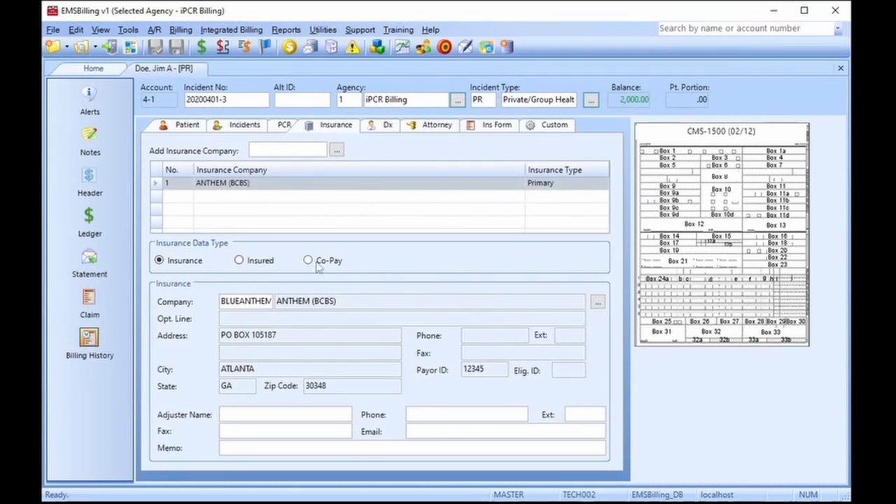
# Open the patient's ledger, look over the existing transaction, and add a new transaction with code A0426
pyautogui.click(96, 217)
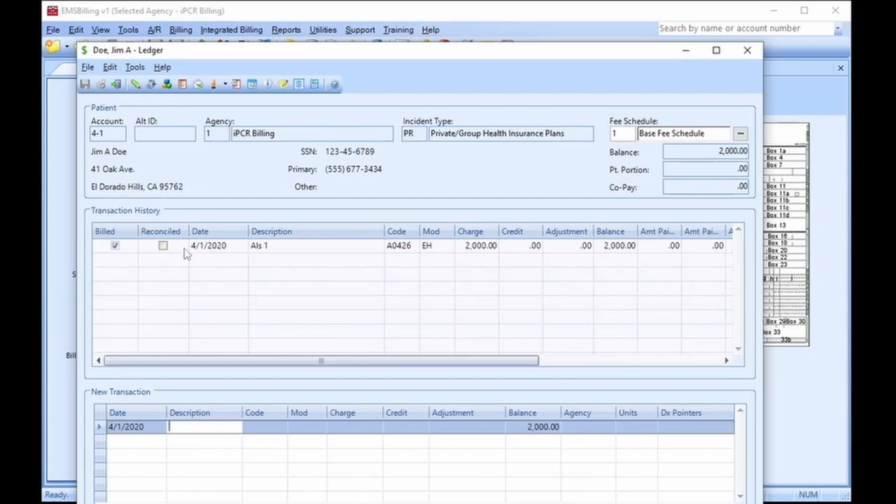
pyautogui.click(570, 249)
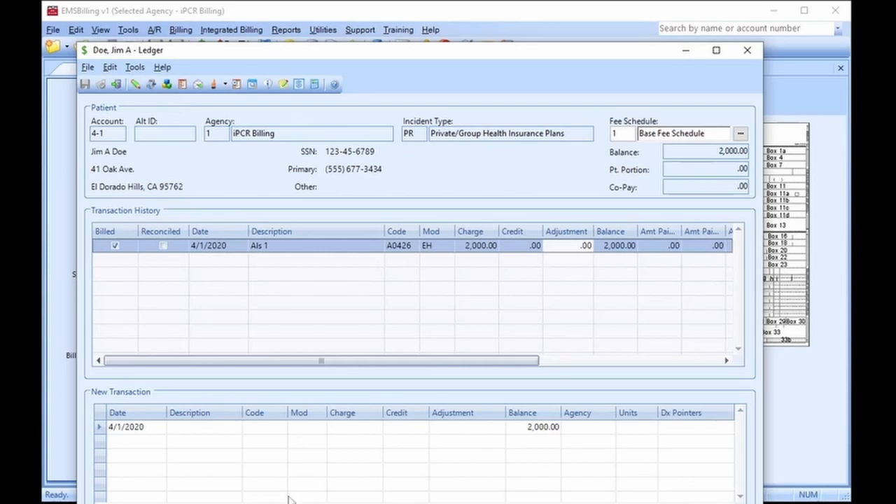
pyautogui.click(189, 428)
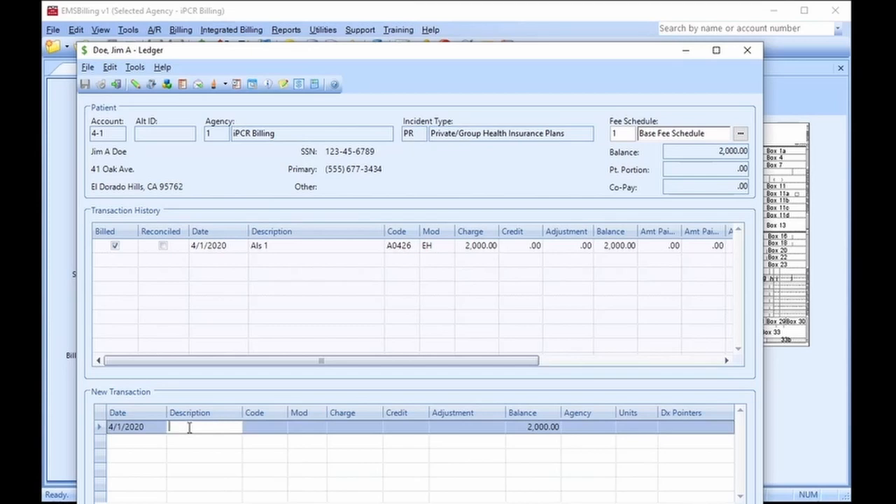
pyautogui.write('a0426')
pyautogui.press('Return')
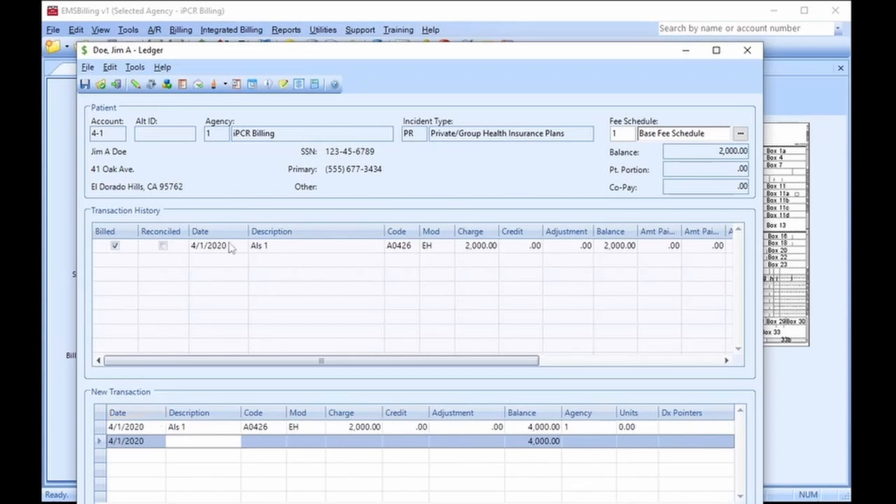
# Browse the codes and charges in the Base Fee Schedule and close it without selecting or editing an entry
pyautogui.click(252, 85)
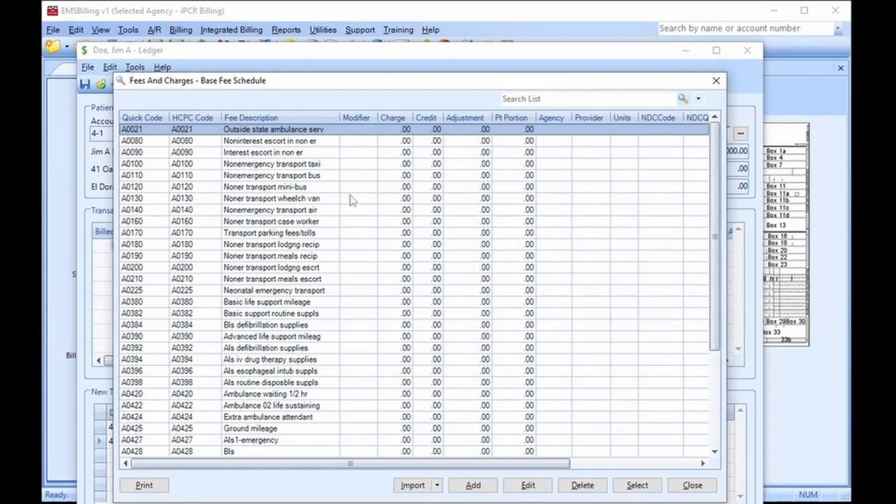
pyautogui.scroll(-4, 295, 172)
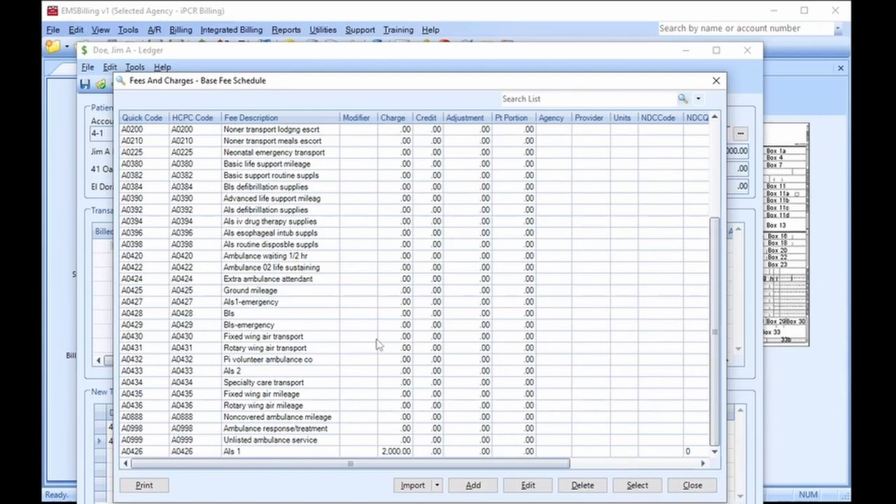
pyautogui.click(689, 484)
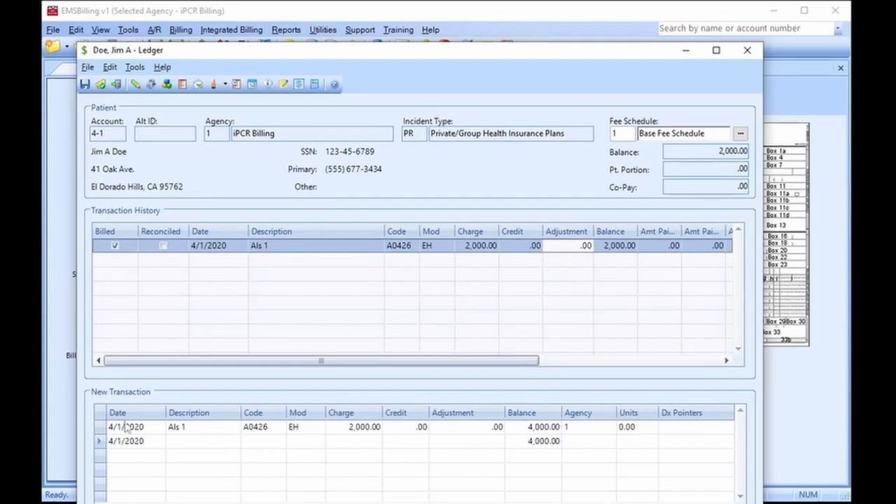
# Save the new A0426 transaction to the ledger's transaction history and check the account balance
pyautogui.click(93, 428)
pyautogui.click(84, 84)
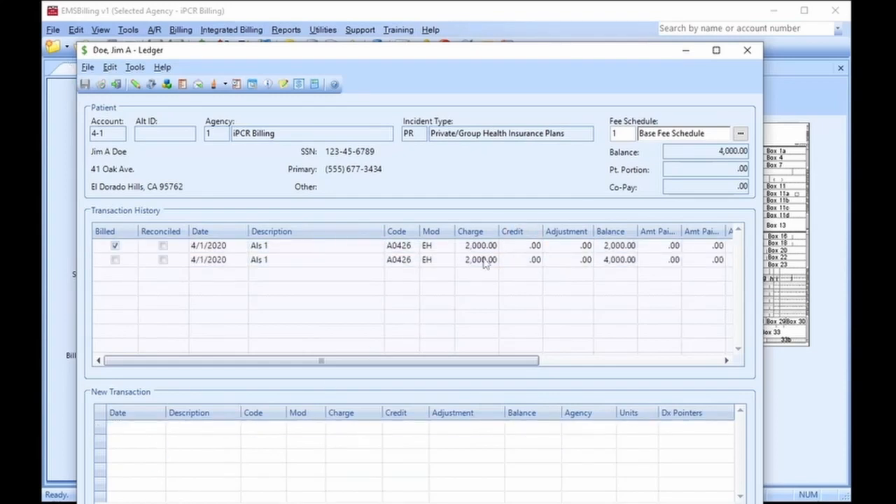
pyautogui.moveTo(712, 150); pyautogui.dragTo(763, 152)
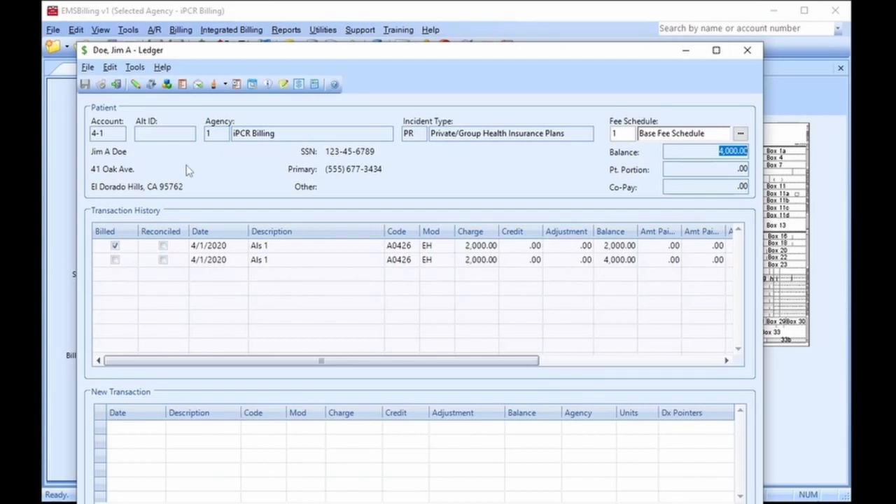
# Add a cash payment of 4000 for the iPCR Billing agency, applied to the balance only
pyautogui.click(150, 84)
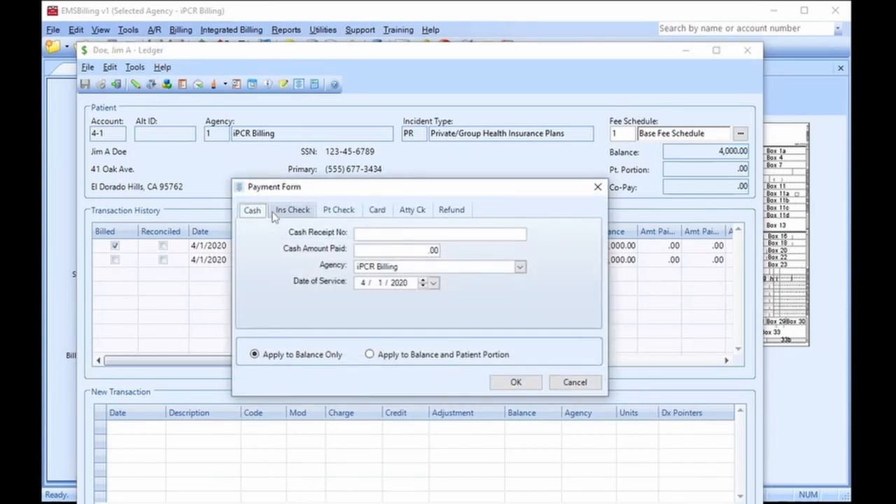
pyautogui.click(413, 251)
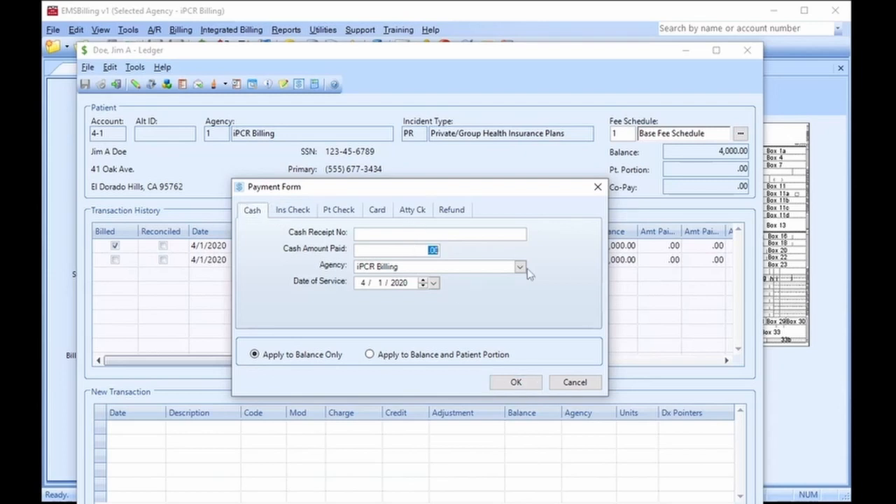
pyautogui.write('4000')
pyautogui.click(516, 382)
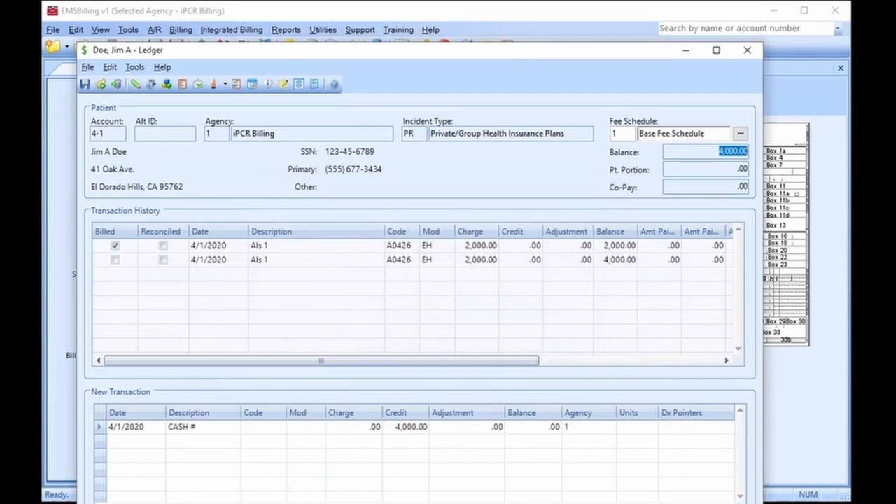
# Save the cash payment to the ledger's transaction history and close the ledger
pyautogui.click(85, 84)
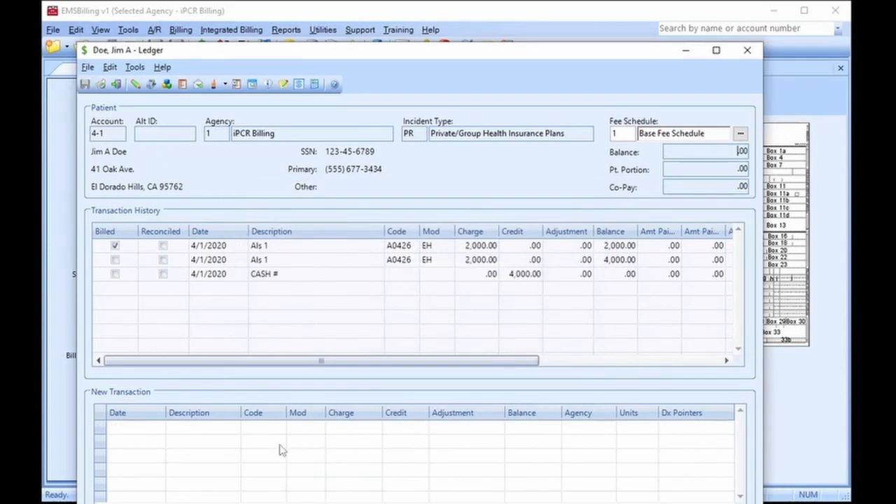
pyautogui.click(746, 50)
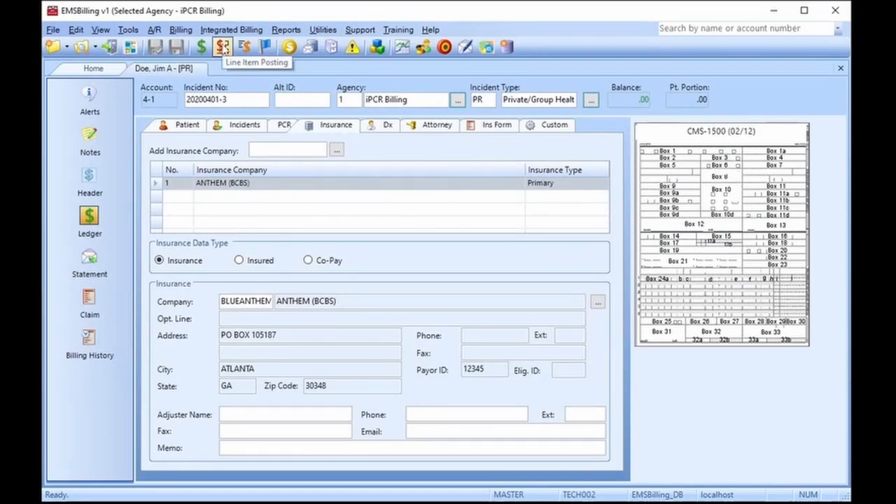
# Start a line item posting for the account with a cash payment amount of 5000
pyautogui.click(222, 47)
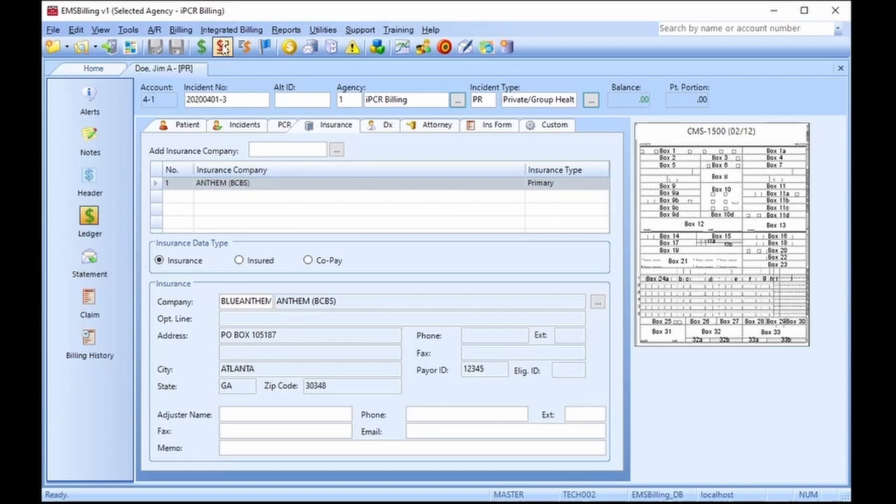
pyautogui.click(525, 221)
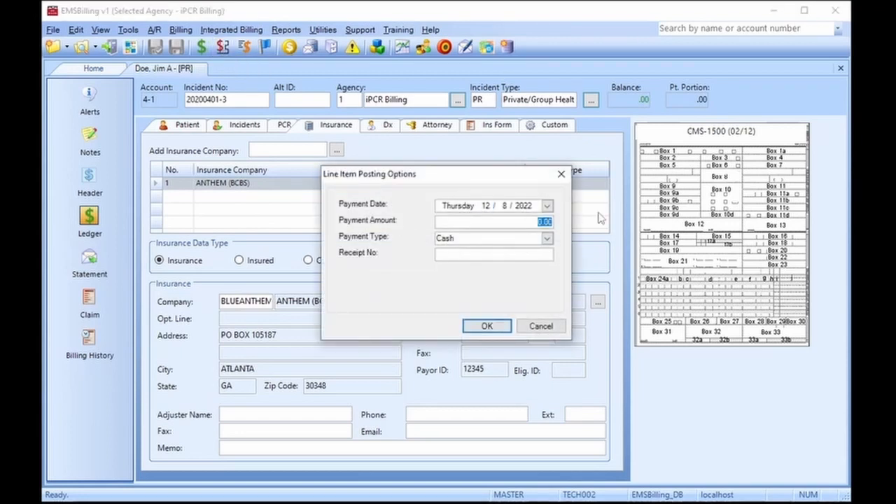
pyautogui.write('5000')
pyautogui.click(477, 242)
pyautogui.click(480, 252)
pyautogui.press('Return')
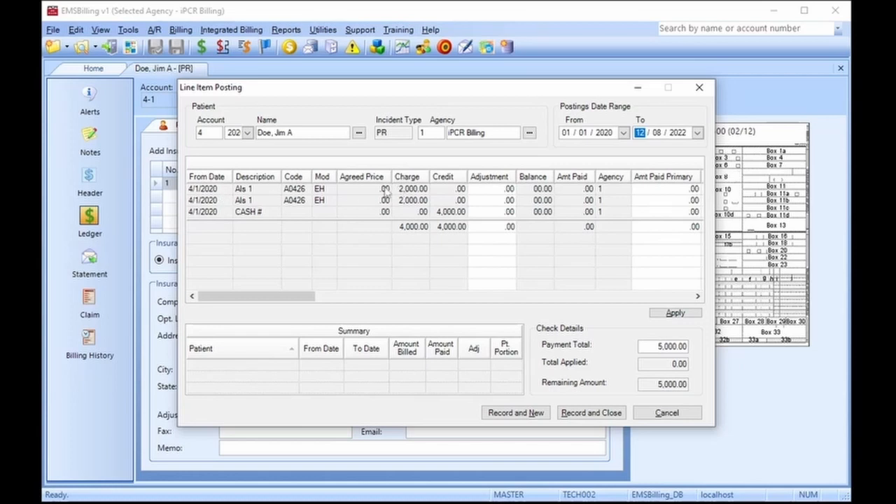
# Examine the posting's line items, including the charge, credit, adjustment and primary, secondary and patient paid amount columns
pyautogui.click(539, 202)
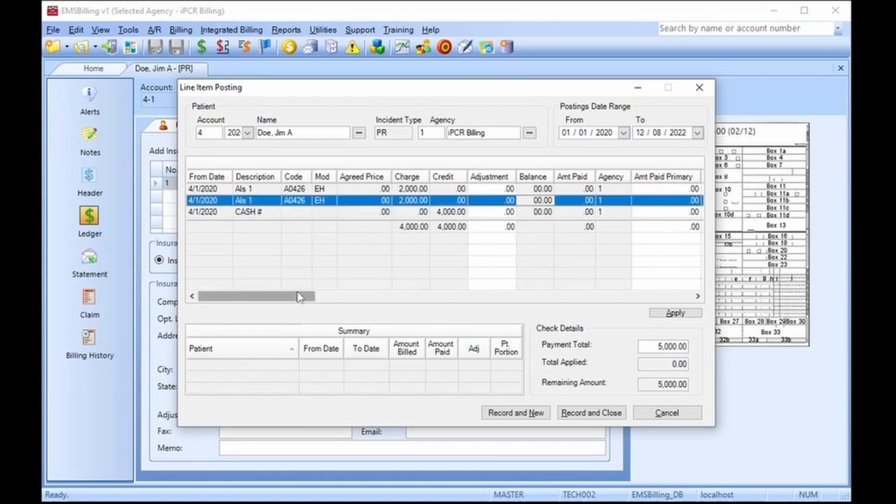
pyautogui.moveTo(256, 296); pyautogui.dragTo(364, 299)
pyautogui.click(428, 209)
pyautogui.click(425, 206)
pyautogui.click(489, 203)
pyautogui.click(497, 201)
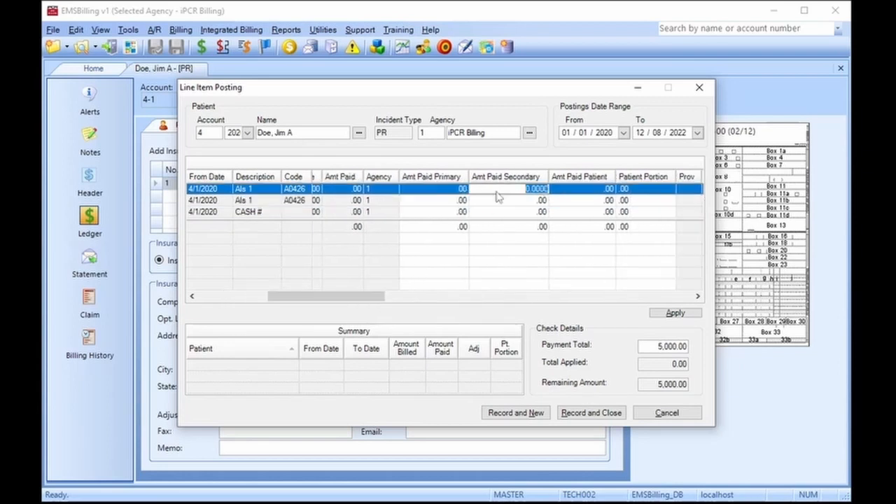
pyautogui.click(638, 201)
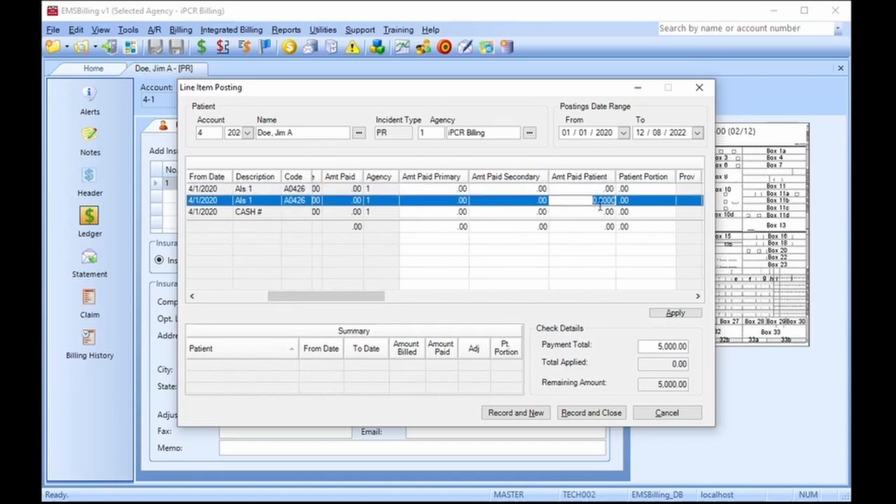
pyautogui.moveTo(381, 297); pyautogui.dragTo(452, 300)
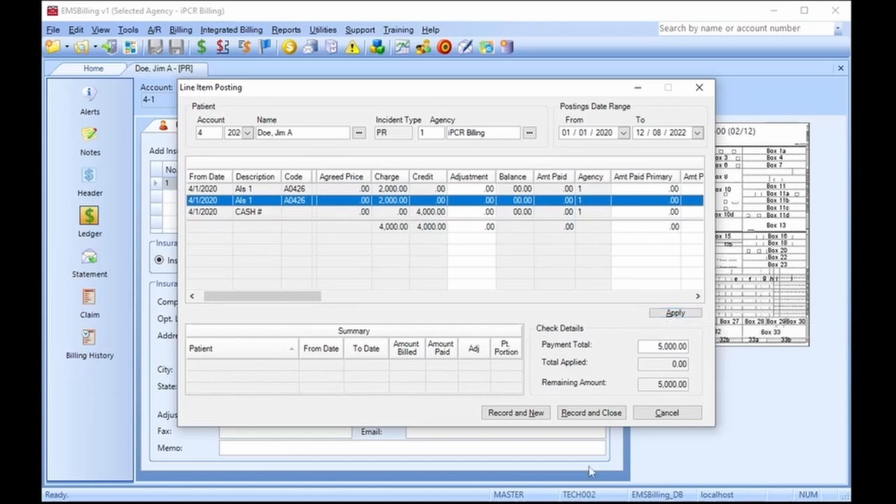
# Check the posting's remaining amount, then record the payment and close Line Item Posting
pyautogui.click(658, 383)
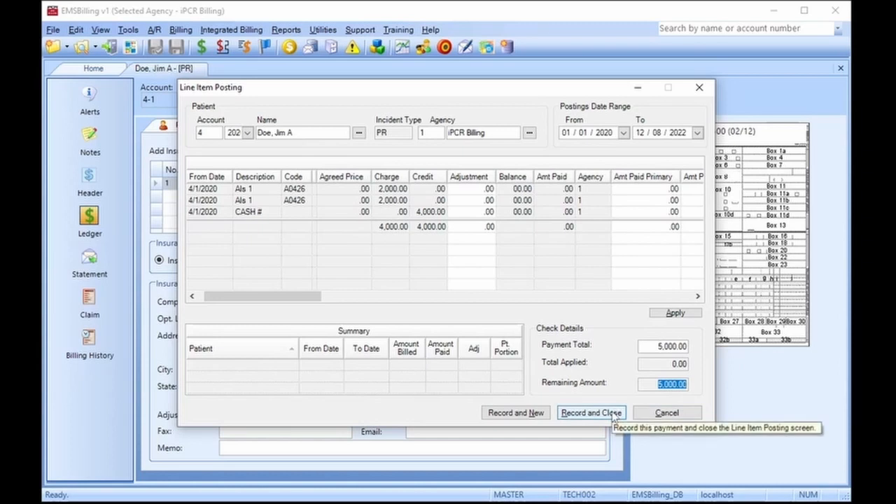
pyautogui.click(592, 413)
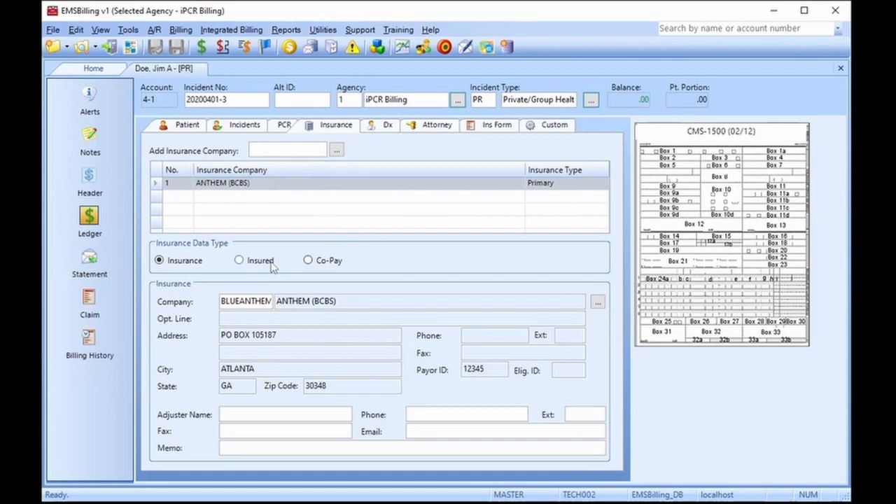
# Review the clearing house retrieval settings in the Integrated Billing setup and close it without changes
pyautogui.click(232, 31)
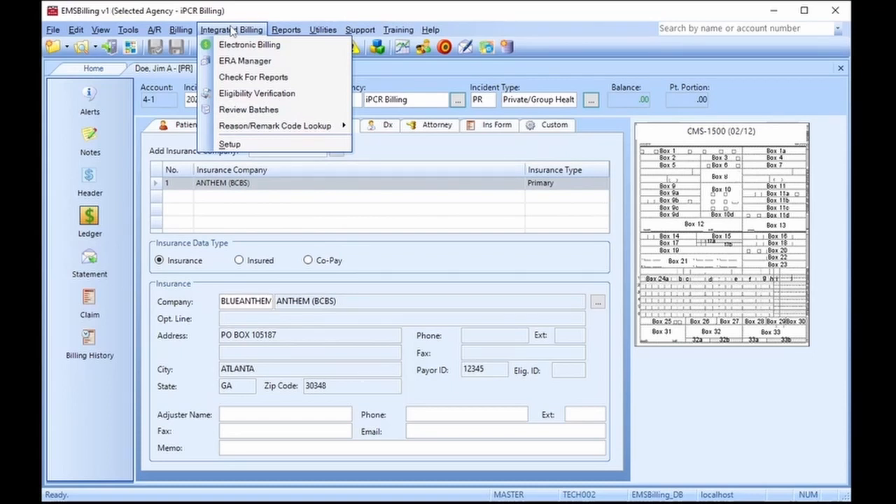
pyautogui.click(230, 144)
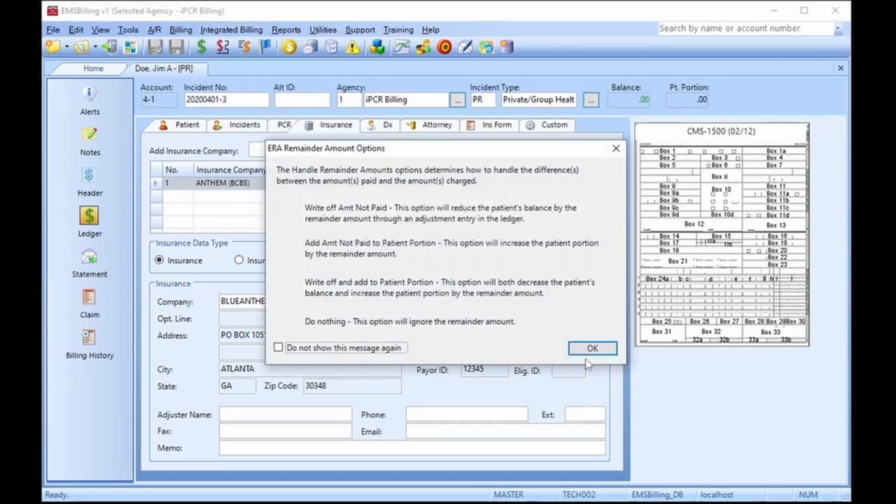
pyautogui.click(592, 351)
pyautogui.click(418, 163)
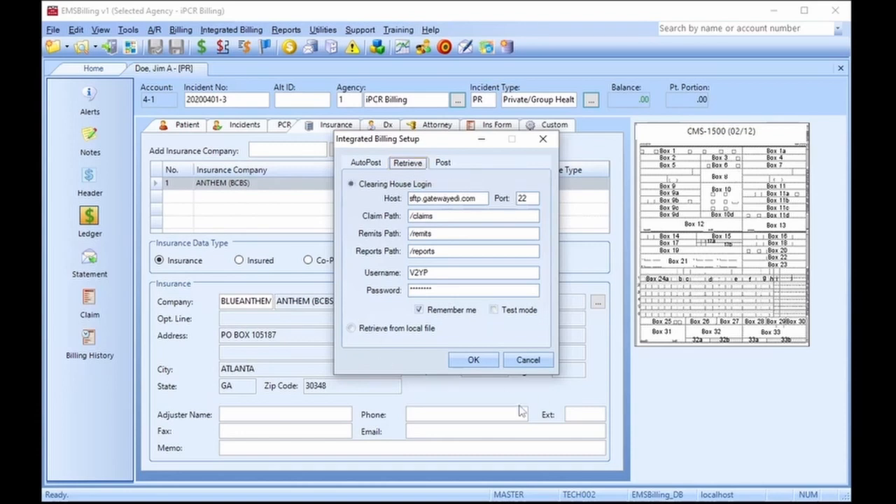
pyautogui.click(527, 359)
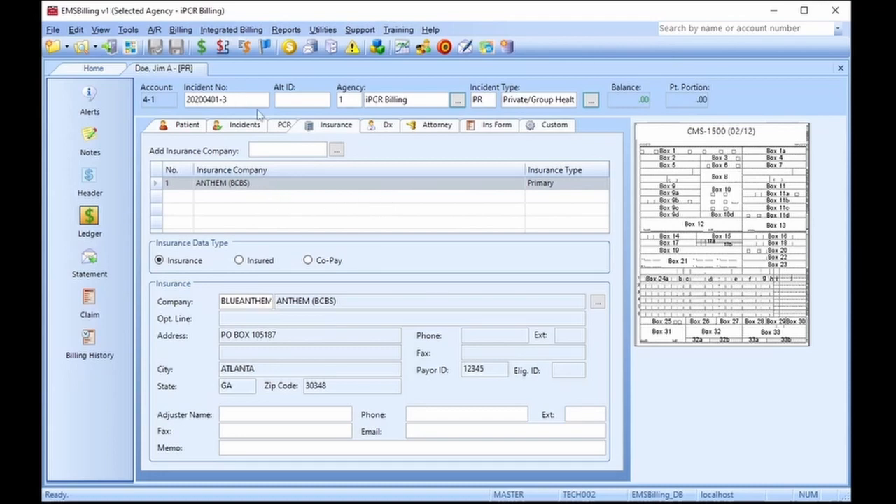
# Generate a new electronic billing list covering all incidents
pyautogui.click(232, 30)
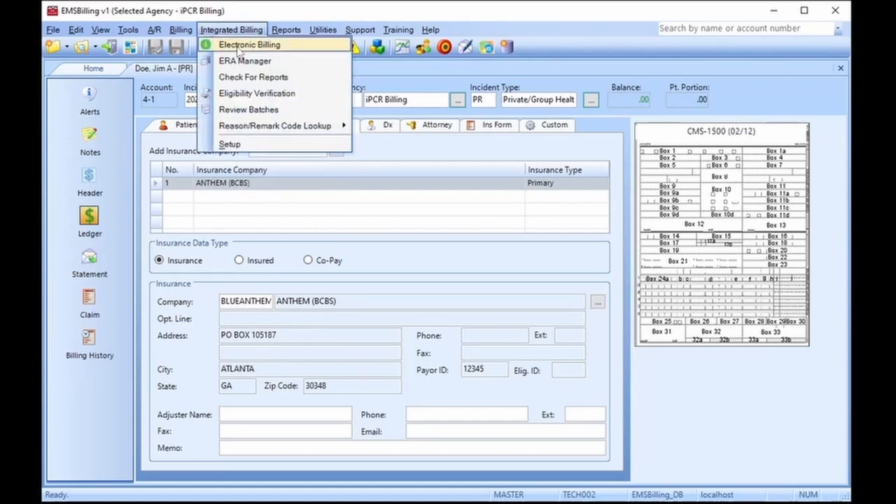
pyautogui.click(238, 47)
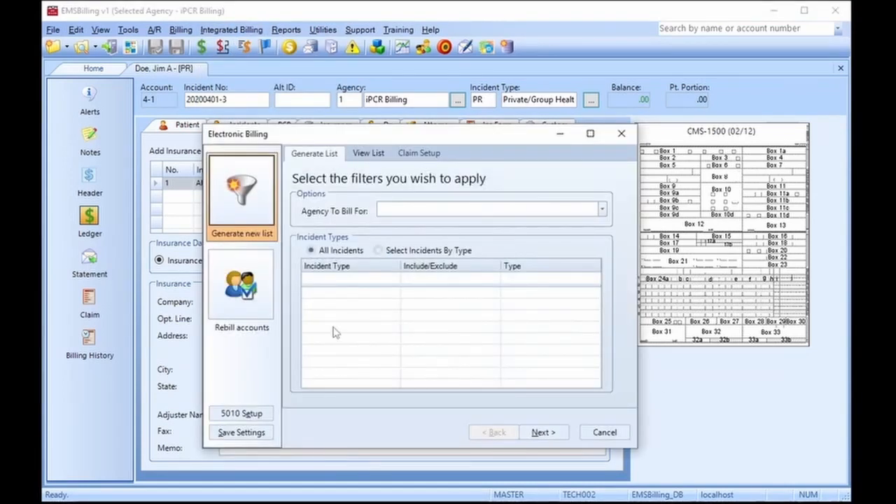
pyautogui.click(413, 253)
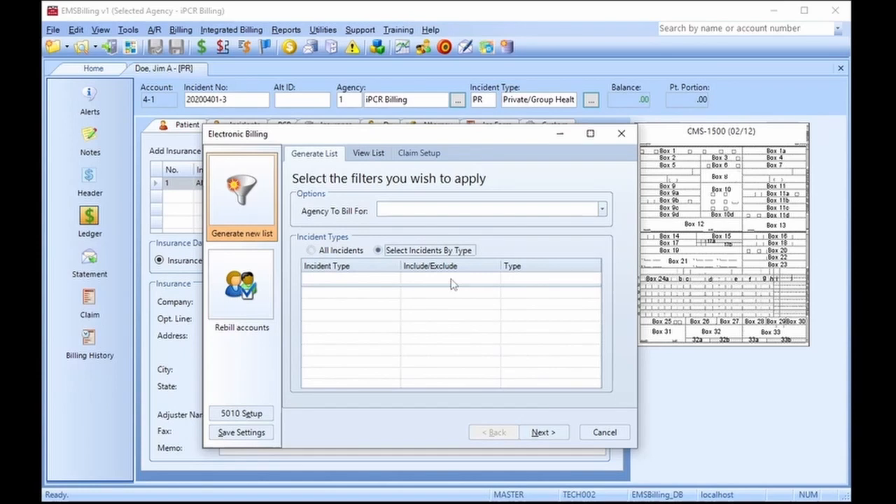
pyautogui.click(330, 251)
pyautogui.click(544, 432)
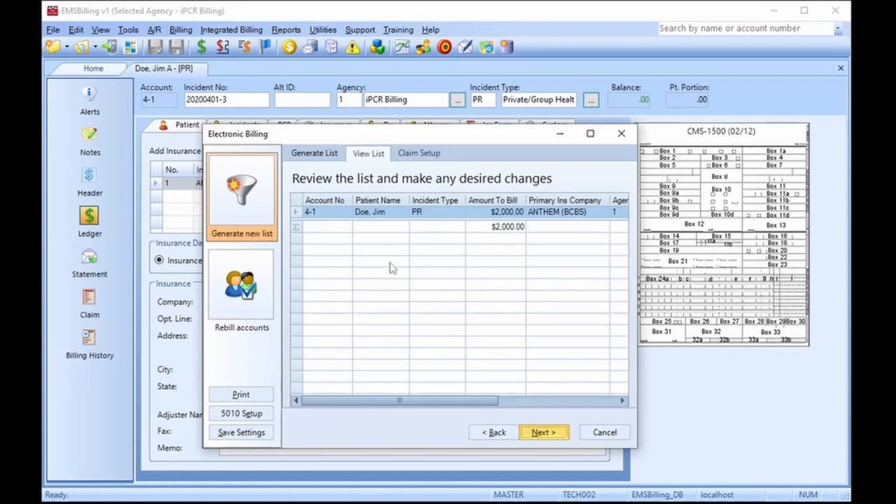
# Review the billing list and the claim submission and form options, then close Electronic Billing without submitting
pyautogui.click(382, 338)
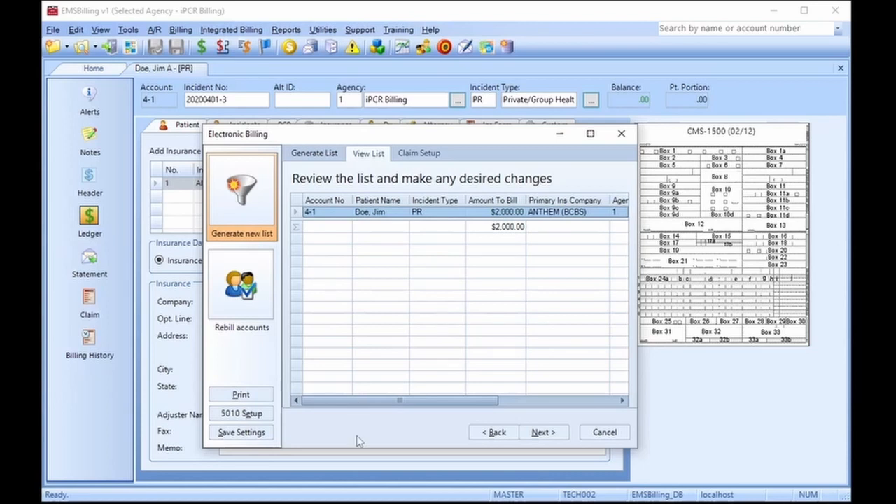
pyautogui.click(541, 432)
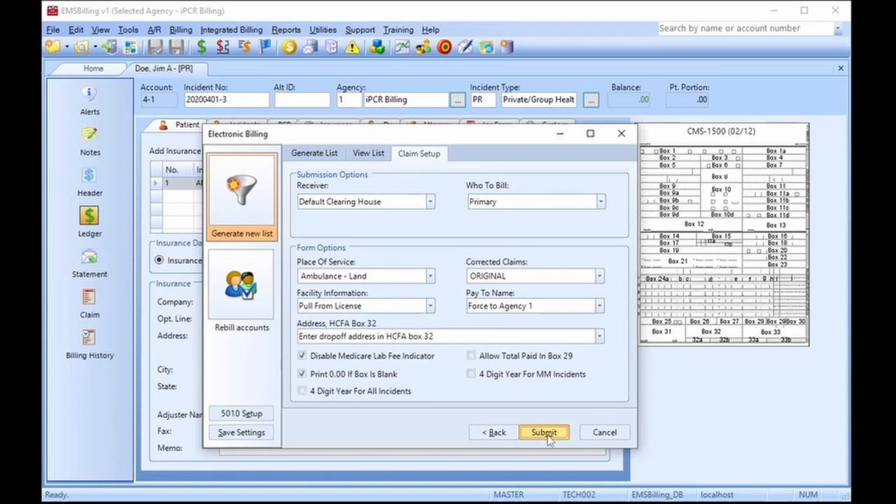
pyautogui.click(606, 437)
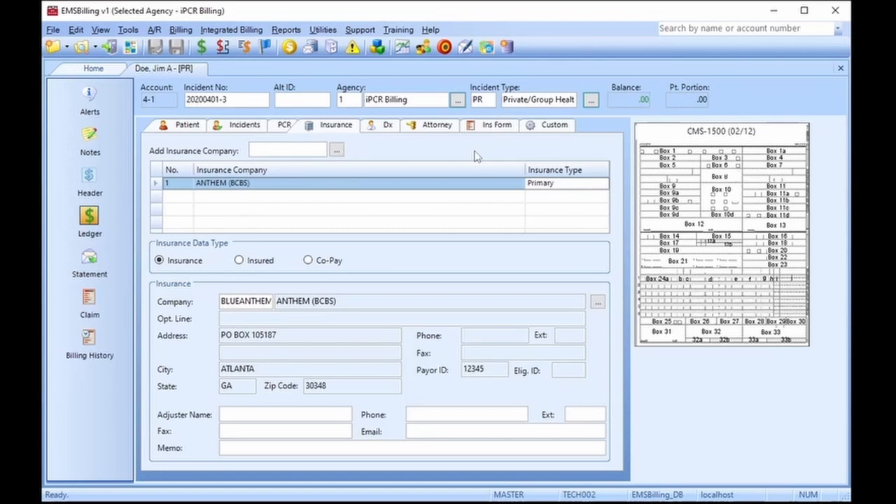
# View the account's diagnosis entries and look over the available reports without opening one
pyautogui.click(382, 132)
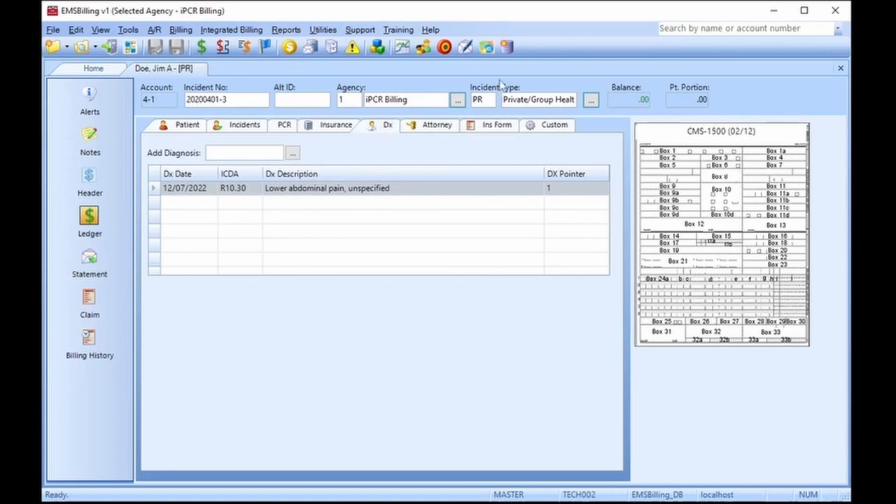
pyautogui.click(286, 29)
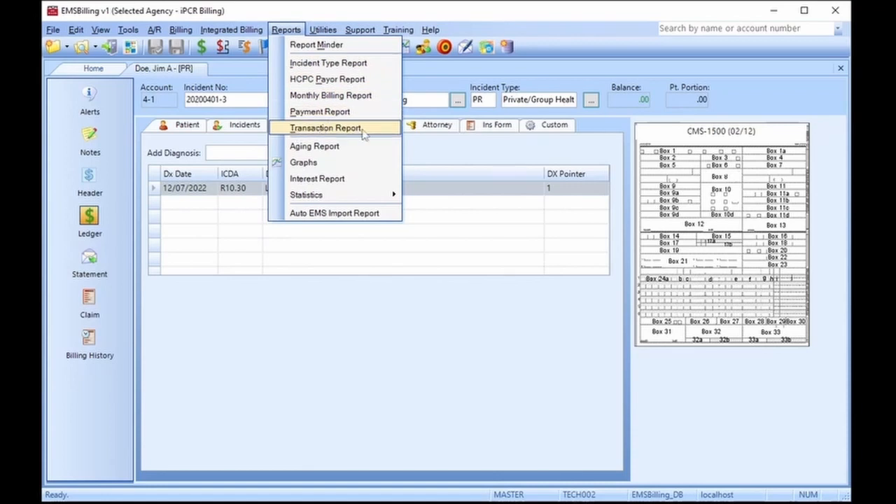
pyautogui.click(325, 288)
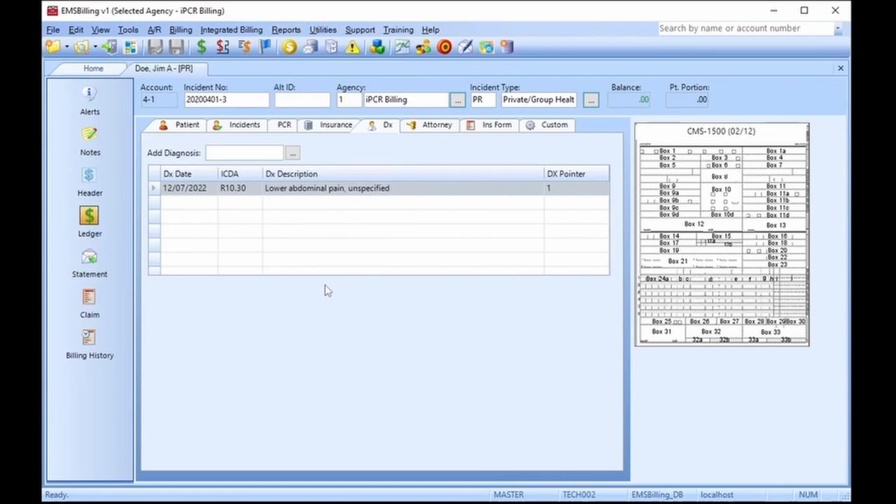